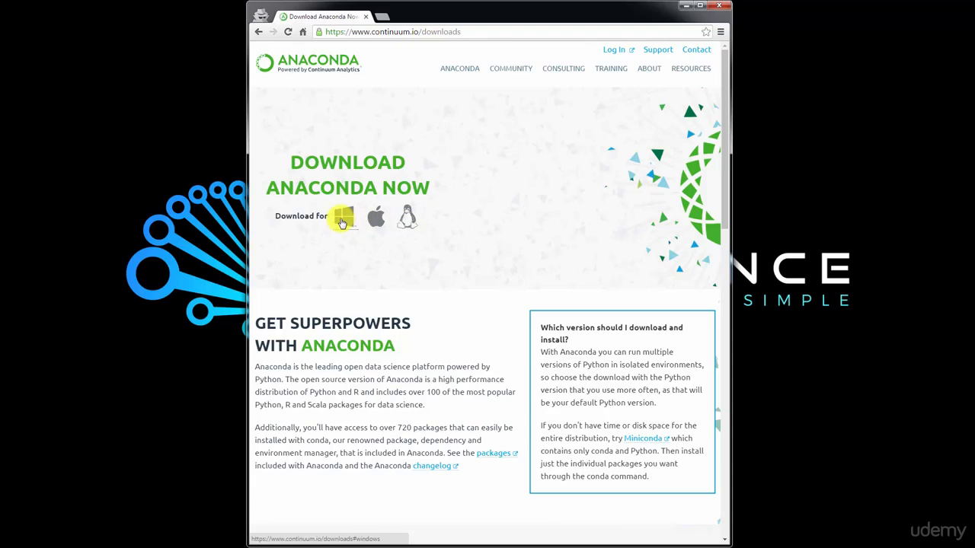
Download the 64-bit Python 3.5 Anaconda installer for Windows, declining the cheat sheet sign-up
left_click(342, 221)
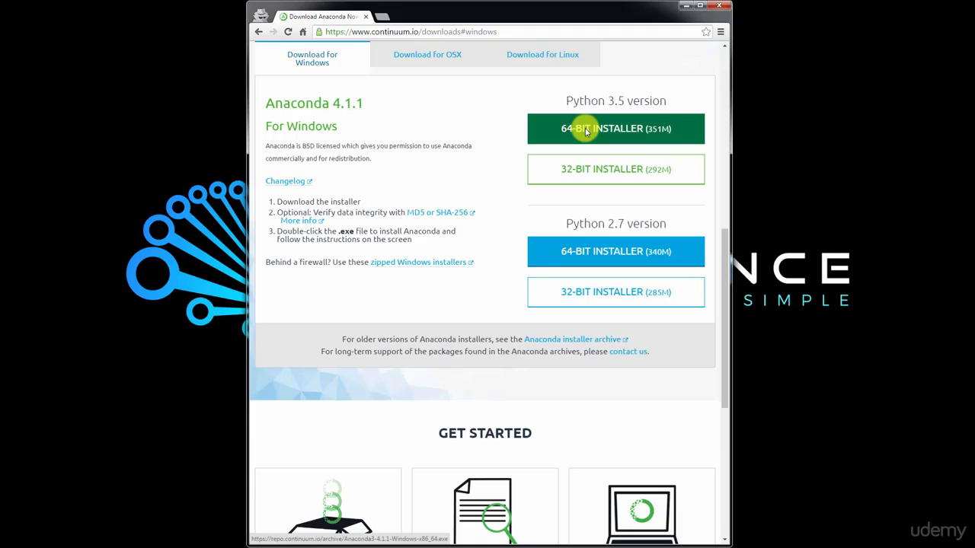
left_click(638, 118)
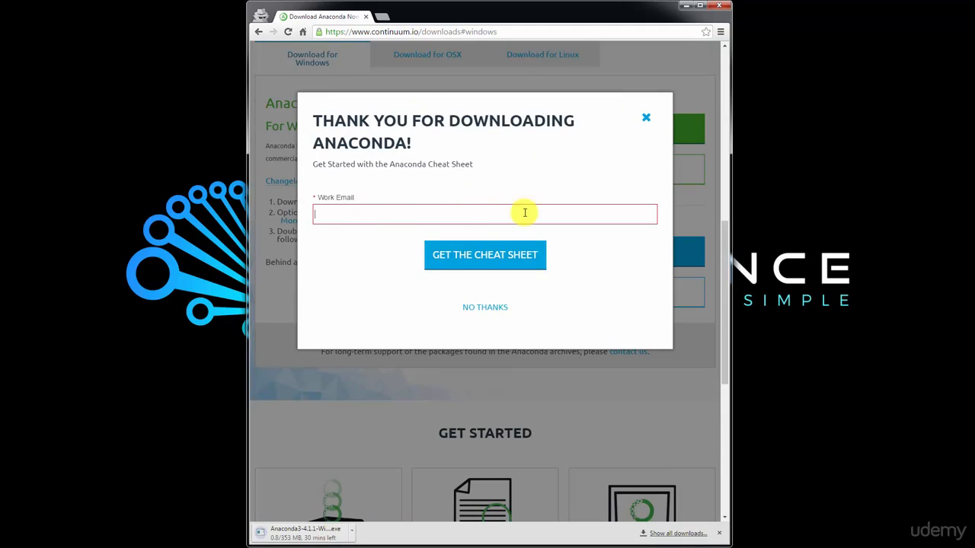
left_click(480, 308)
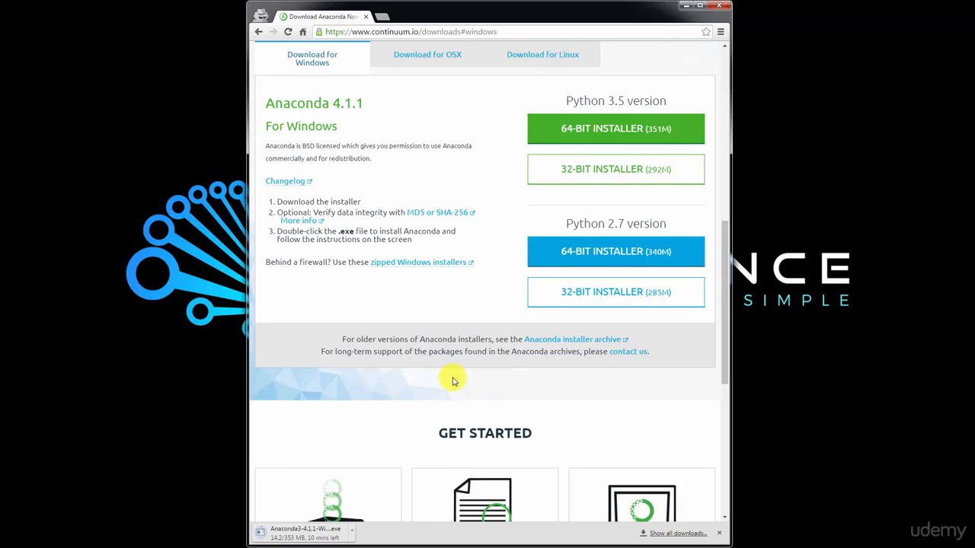
Open the downloaded Anaconda installer from the browser's download bar
scroll(405, 335, "down", 2)
scroll(404, 335, "down", 3)
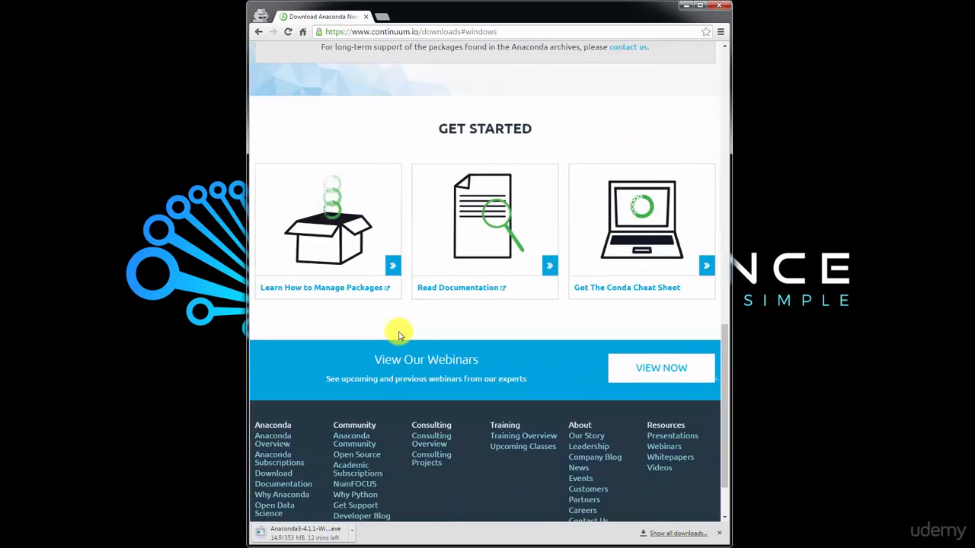
scroll(402, 338, "up", 12)
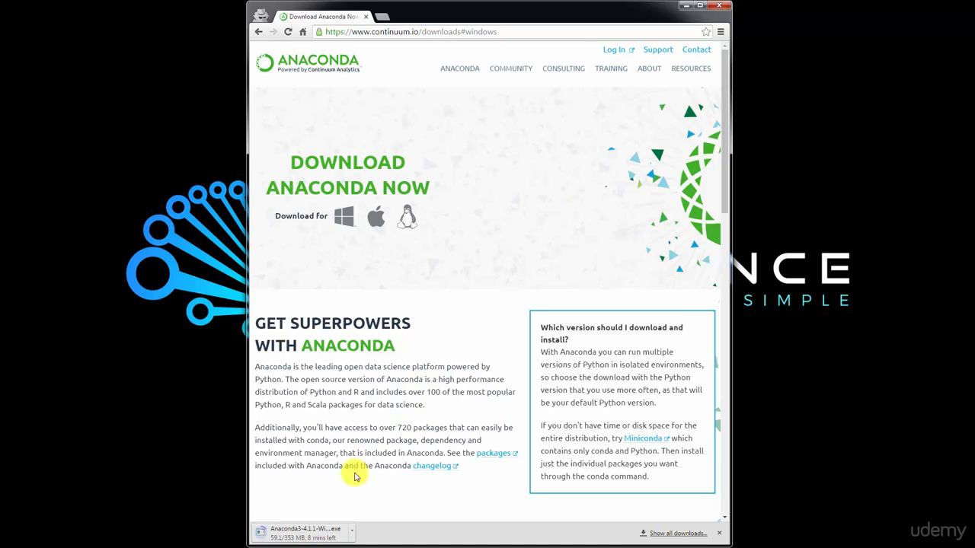
left_click(351, 529)
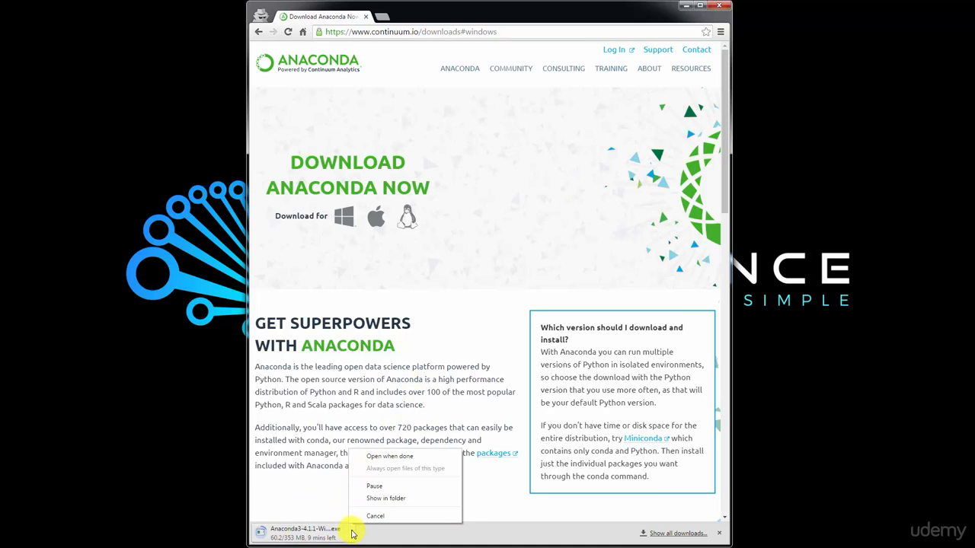
left_click(364, 518)
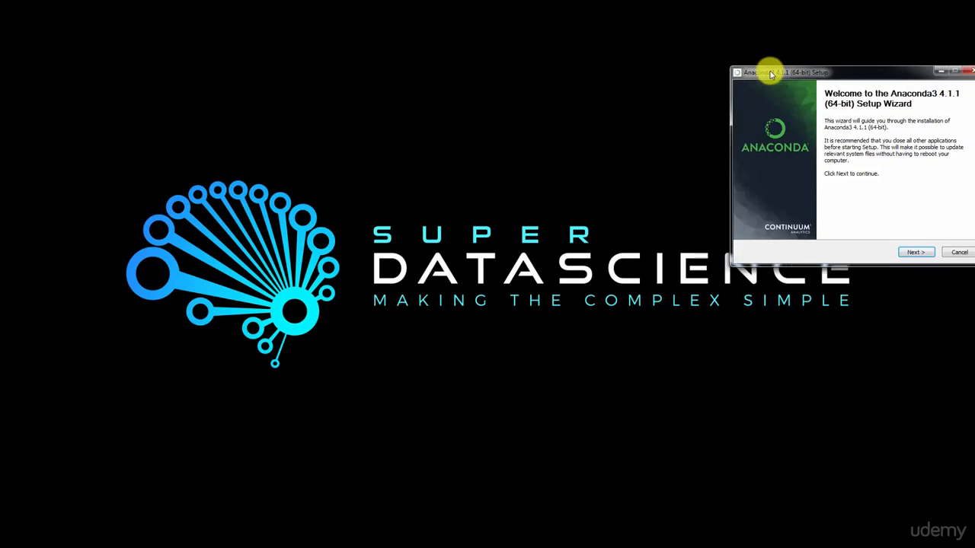
Step through the Anaconda3 4.1.1 setup wizard, installing for Just Me into the default destination folder
left_click_drag(766, 69, 459, 146)
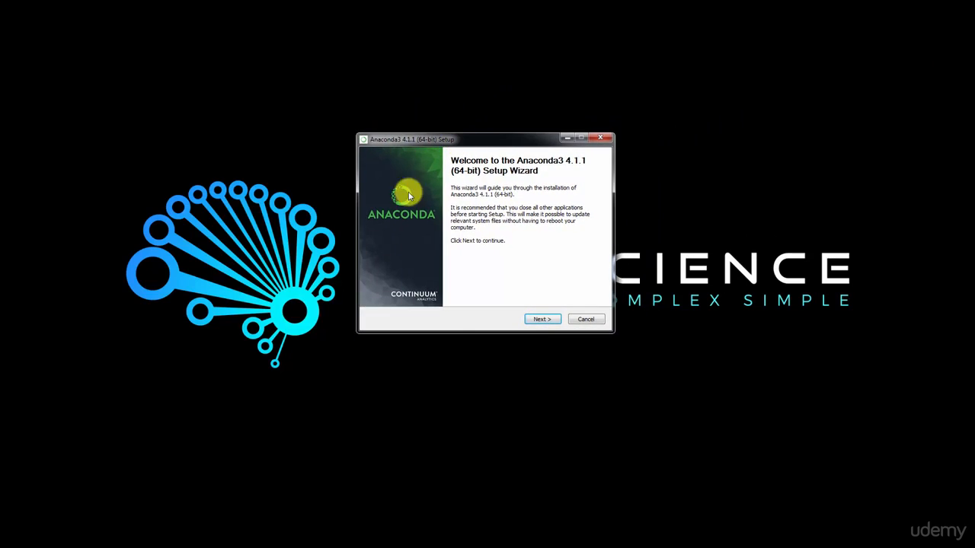
left_click(544, 323)
left_click(544, 321)
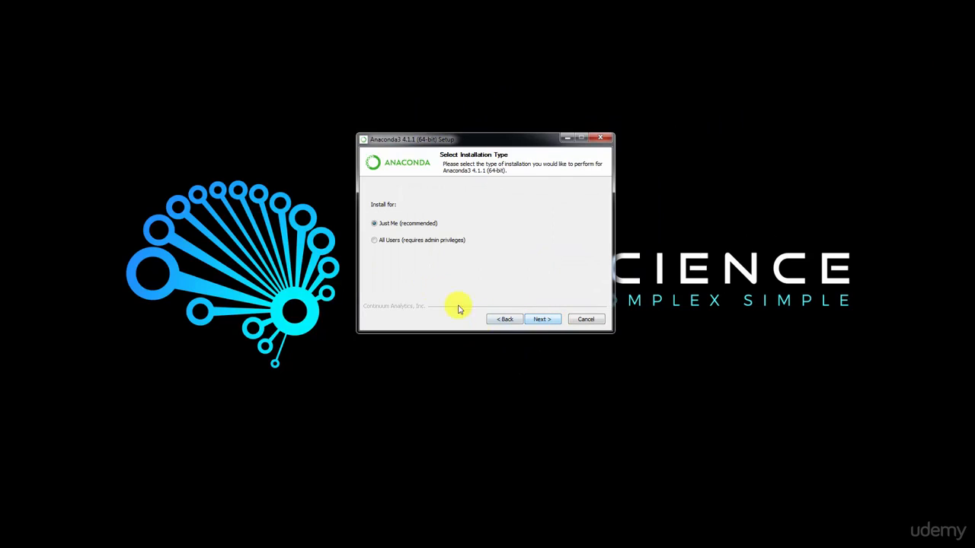
left_click(551, 321)
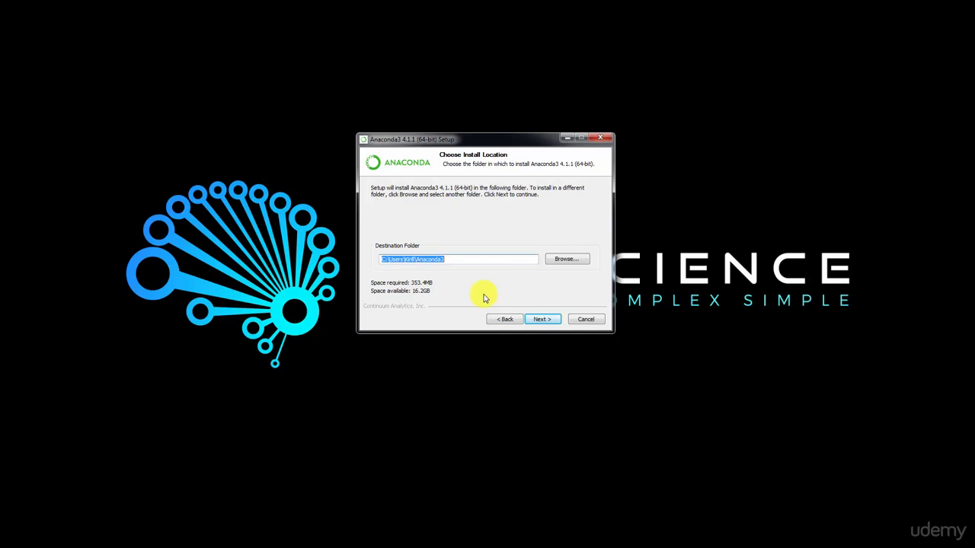
left_click(595, 321)
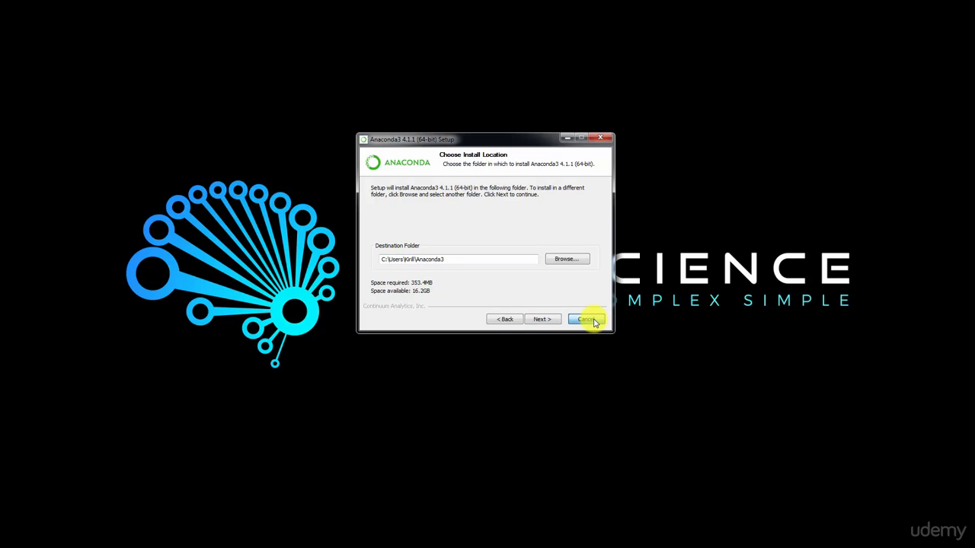
left_click(521, 317)
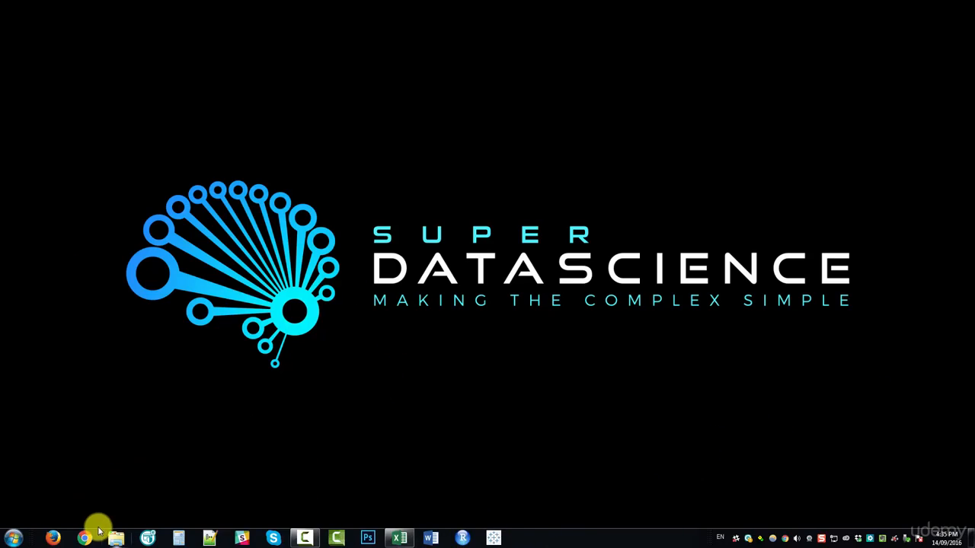
Search for anaconda, open Anaconda Navigator, and maximize its window
left_click(15, 540)
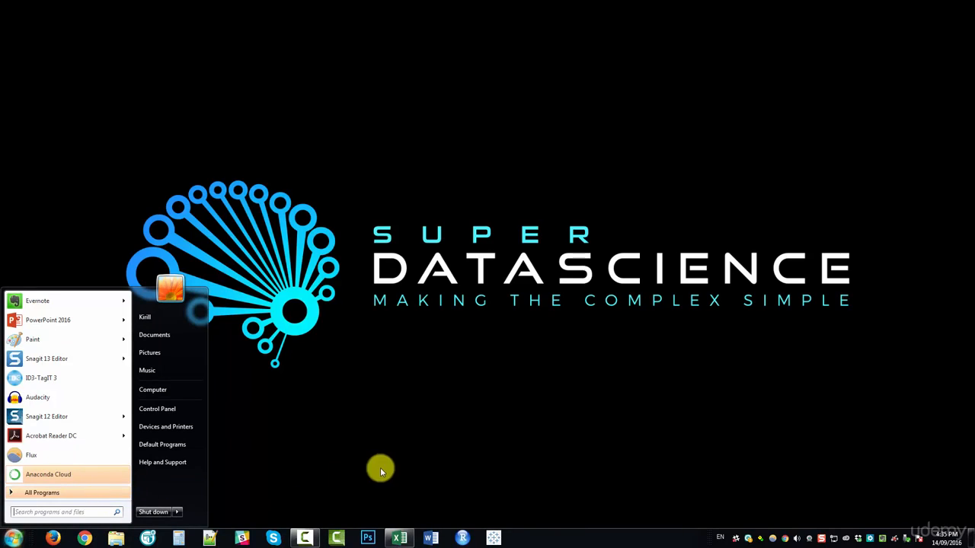
type("anaco")
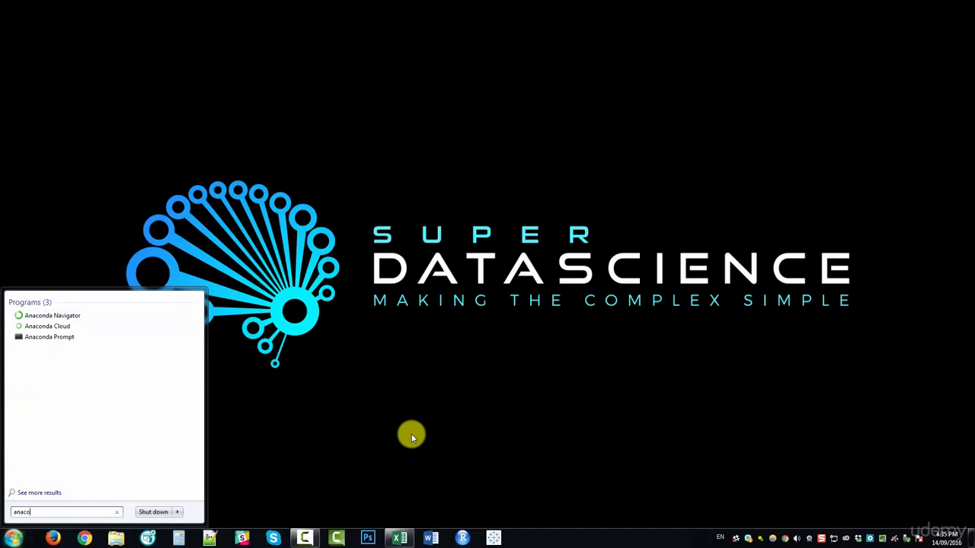
type("nda")
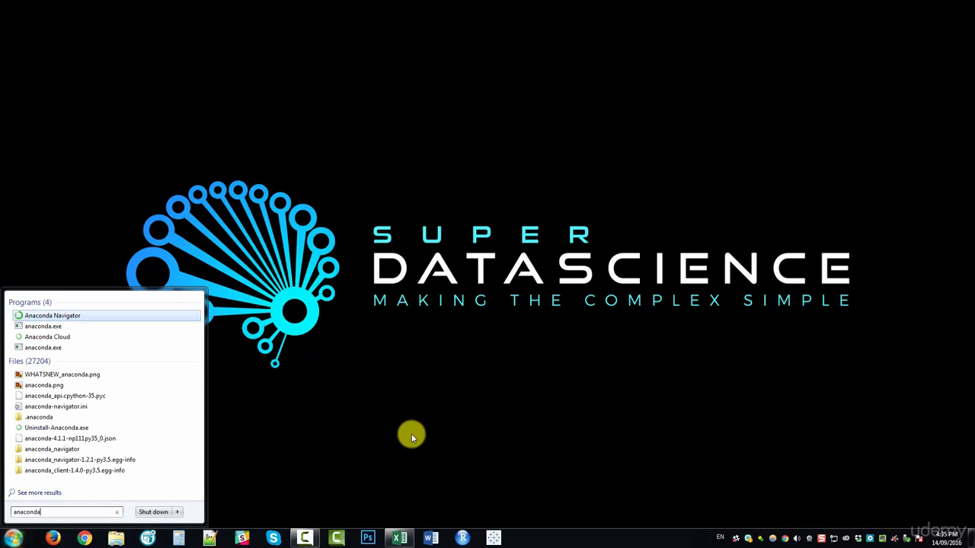
left_click(80, 320)
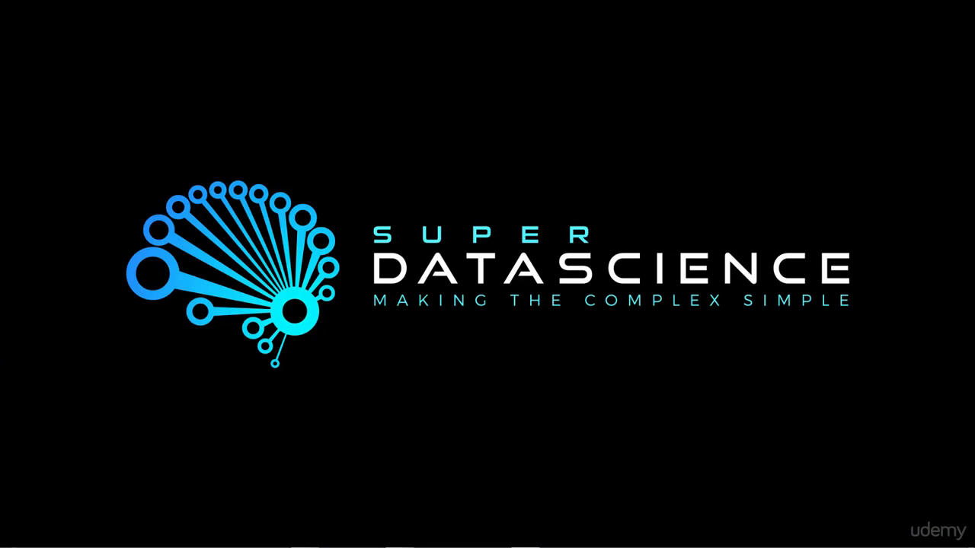
left_click_drag(664, 239, 461, 69)
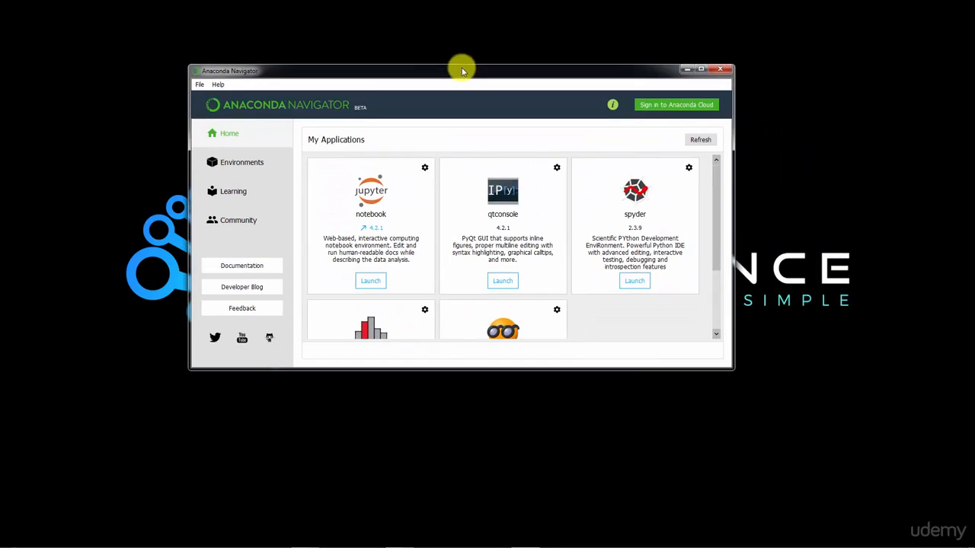
double_click(464, 72)
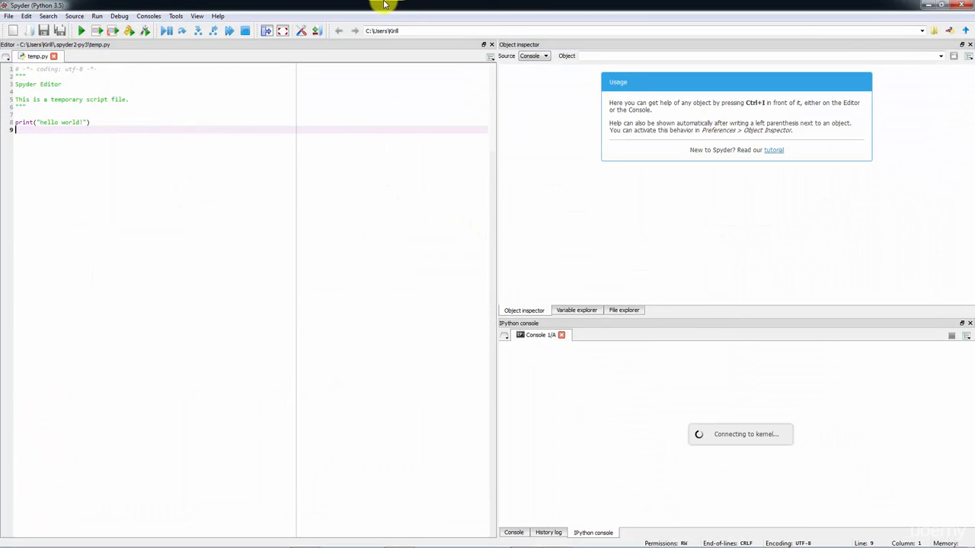
Quit Anaconda Navigator, ticking the option not to show the quit confirmation again
left_click_drag(386, 3, 496, 99)
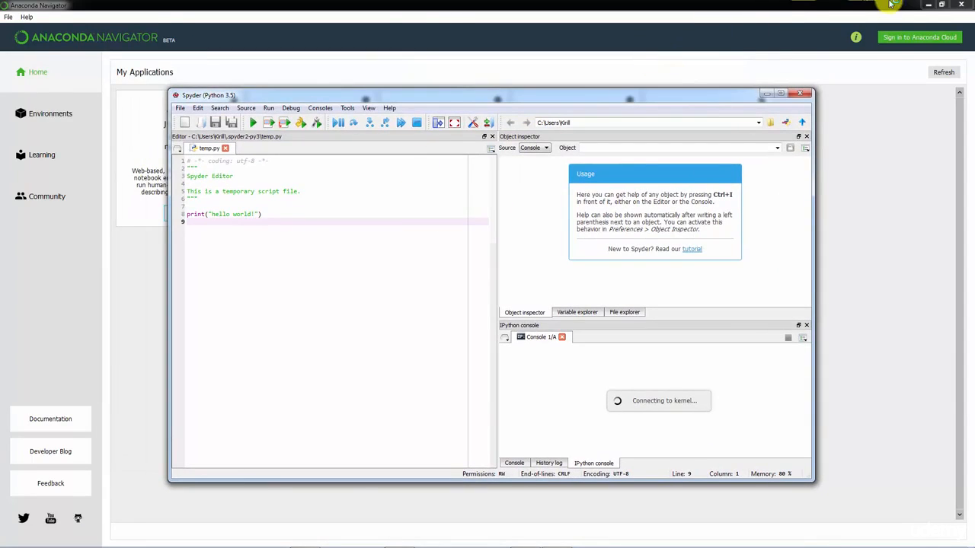
left_click(962, 5)
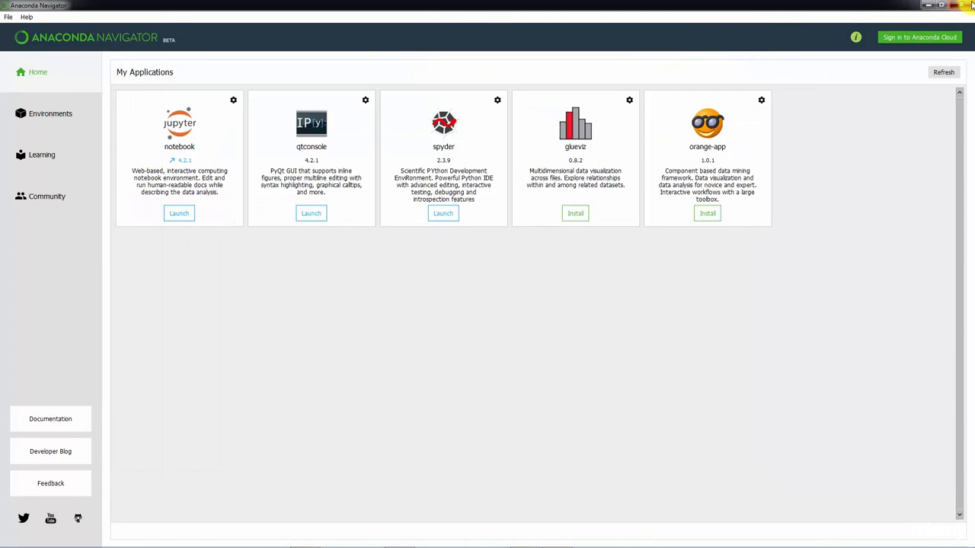
left_click(482, 271)
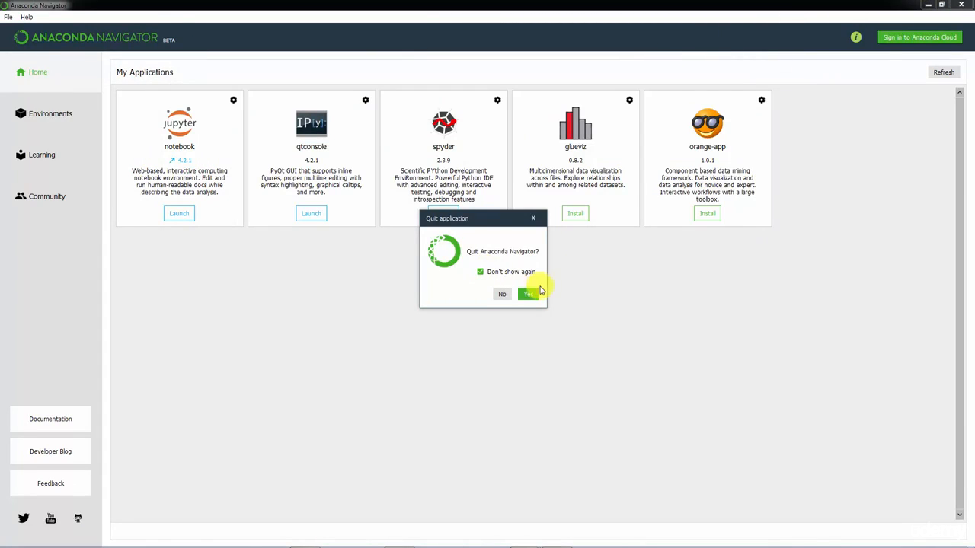
left_click(531, 293)
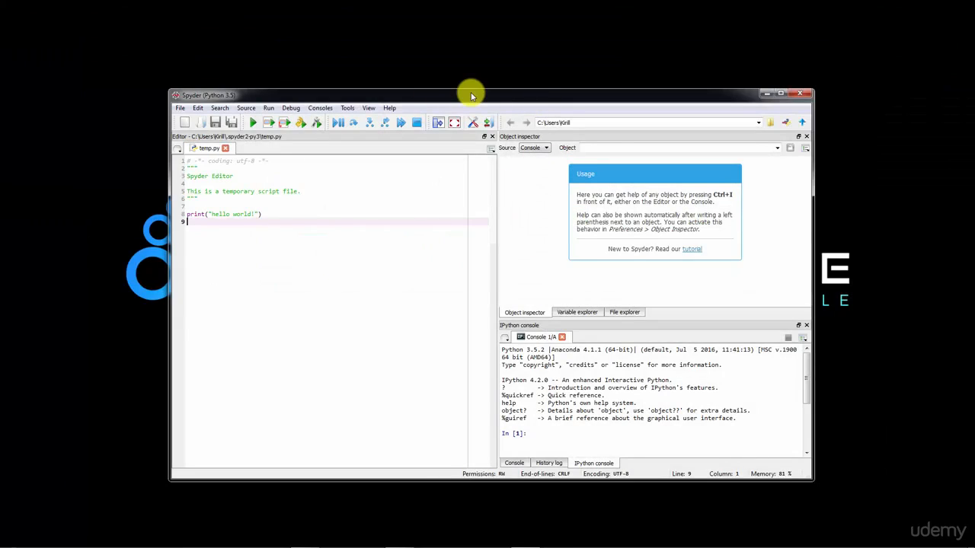
Maximize the Spyder window and close all its panes: editor, object inspector, IPython console and variable explorer
left_click_drag(468, 93, 467, 52)
double_click(468, 51)
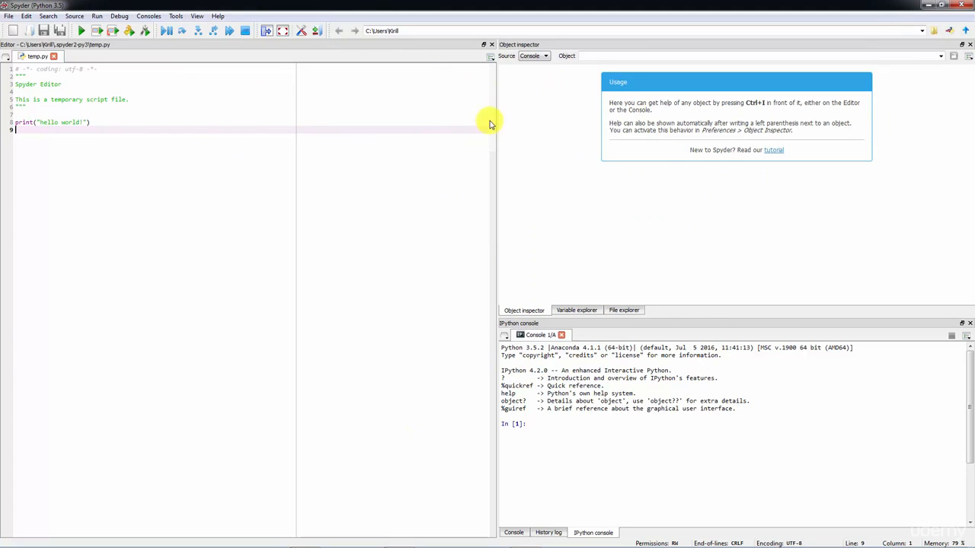
left_click(492, 45)
left_click(969, 45)
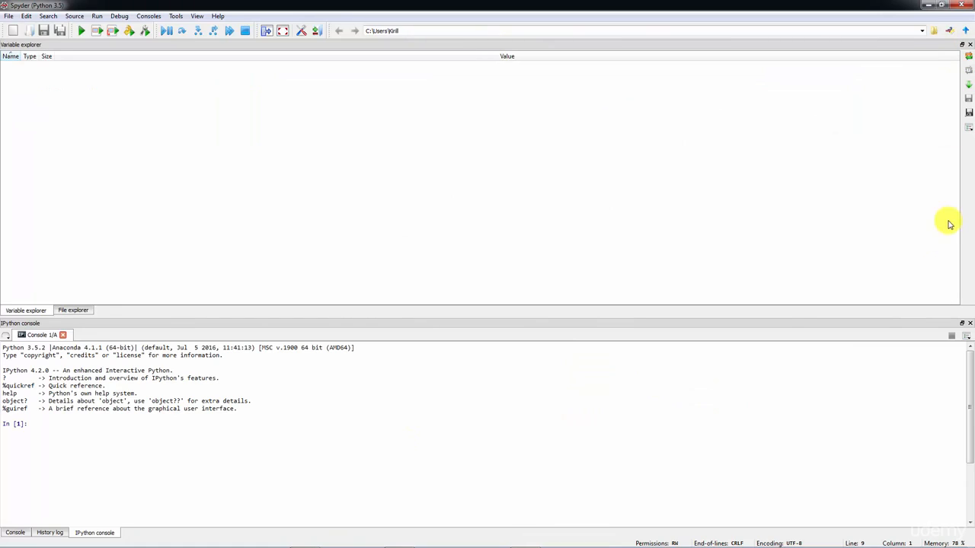
left_click(970, 324)
left_click(970, 325)
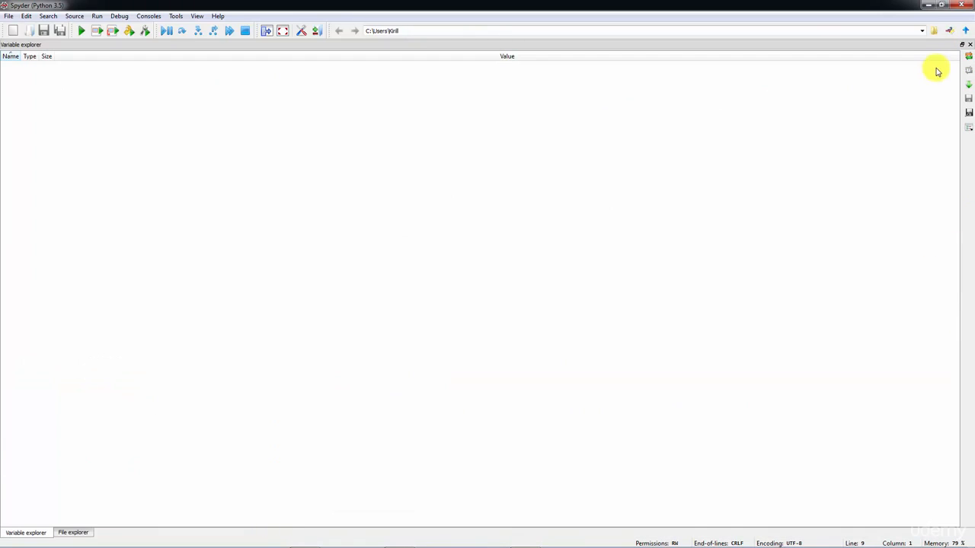
left_click(969, 45)
left_click(970, 45)
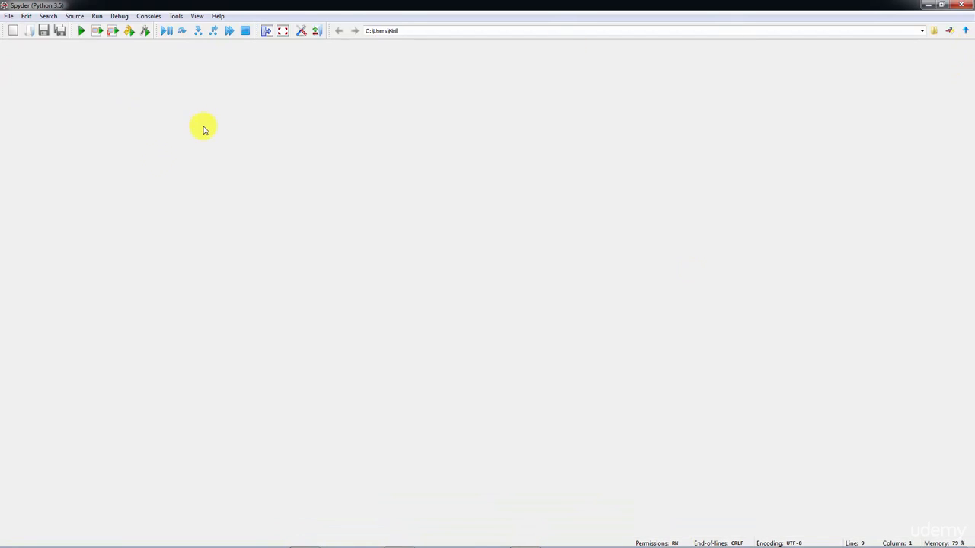
Reopen the Editor pane from the panes list
left_click(195, 16)
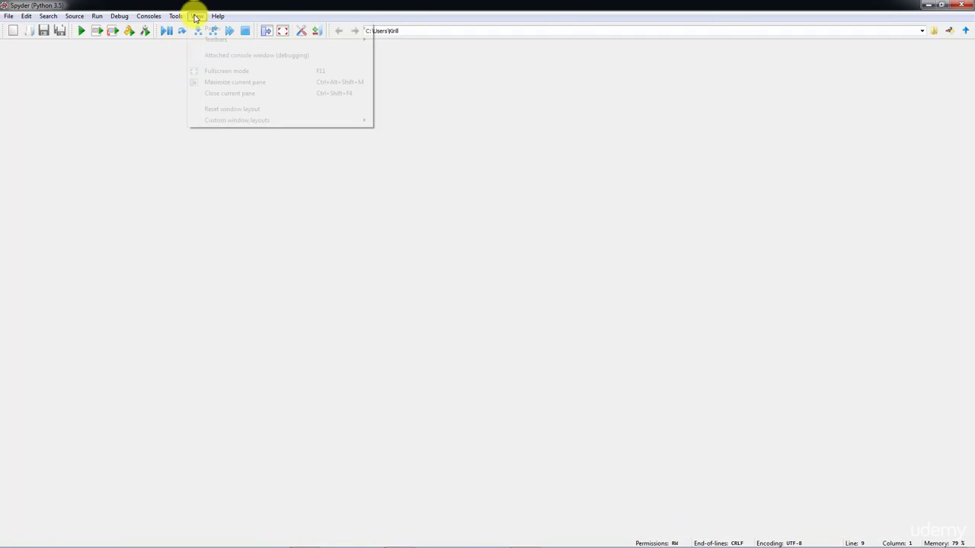
mouse_move(207, 31)
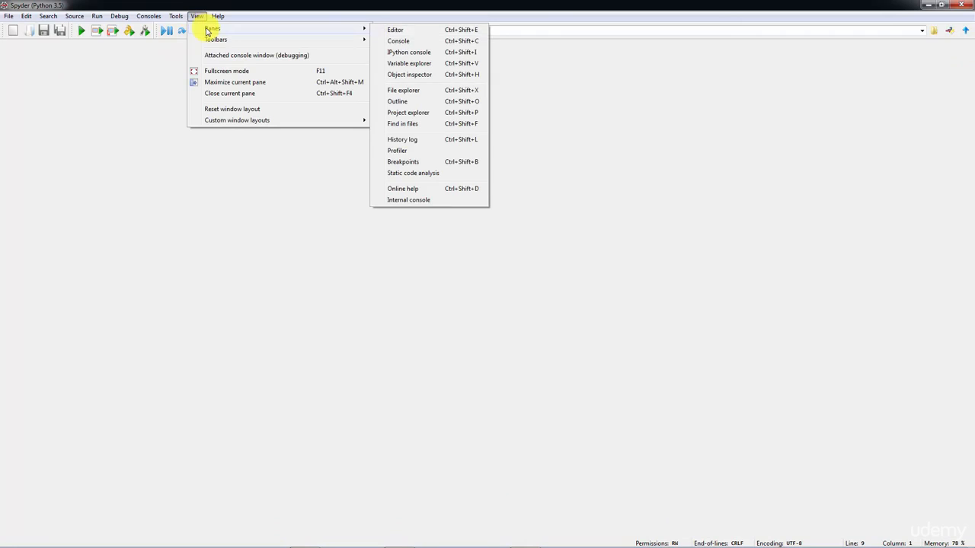
left_click(395, 31)
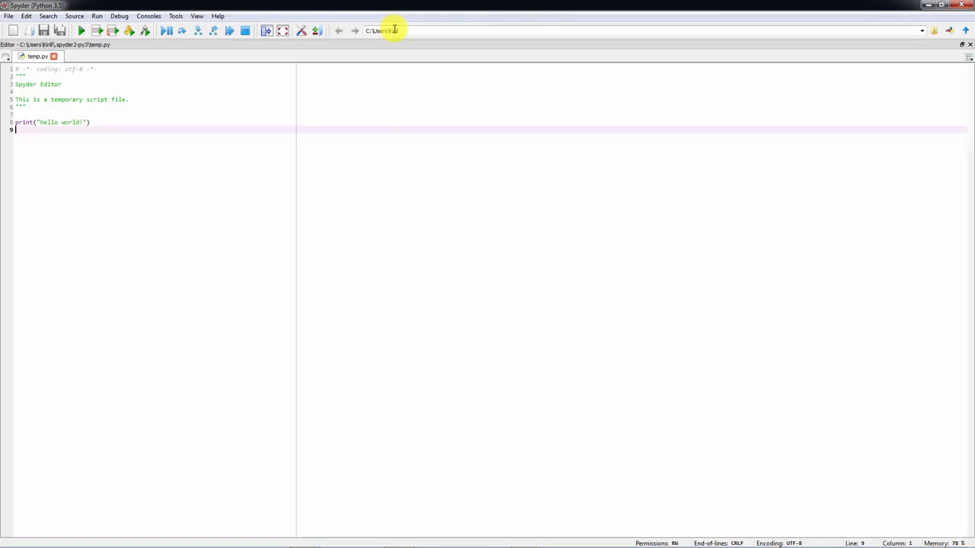
Reopen the IPython console pane beside the editor
left_click(197, 16)
mouse_move(211, 31)
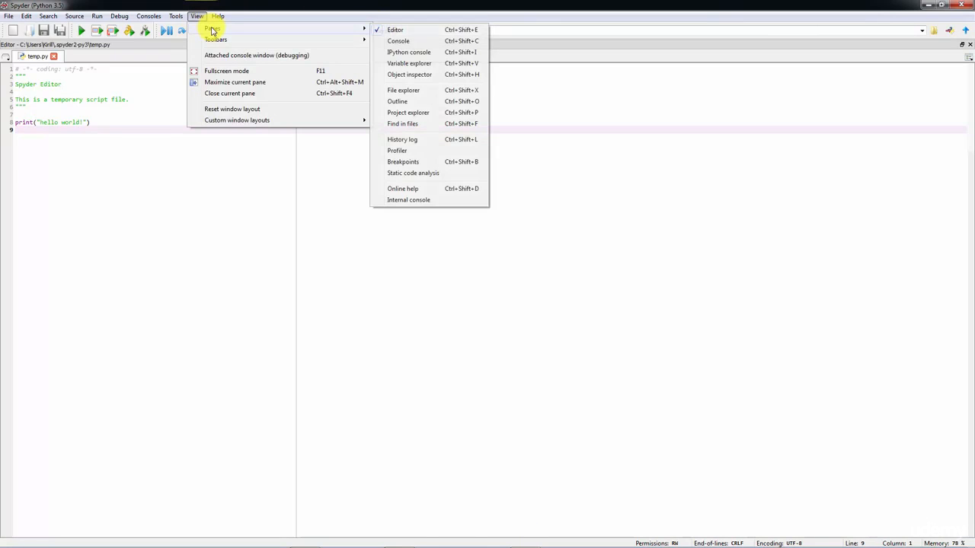
left_click(444, 53)
Reopen the Variable explorer pane above the IPython console
left_click(195, 20)
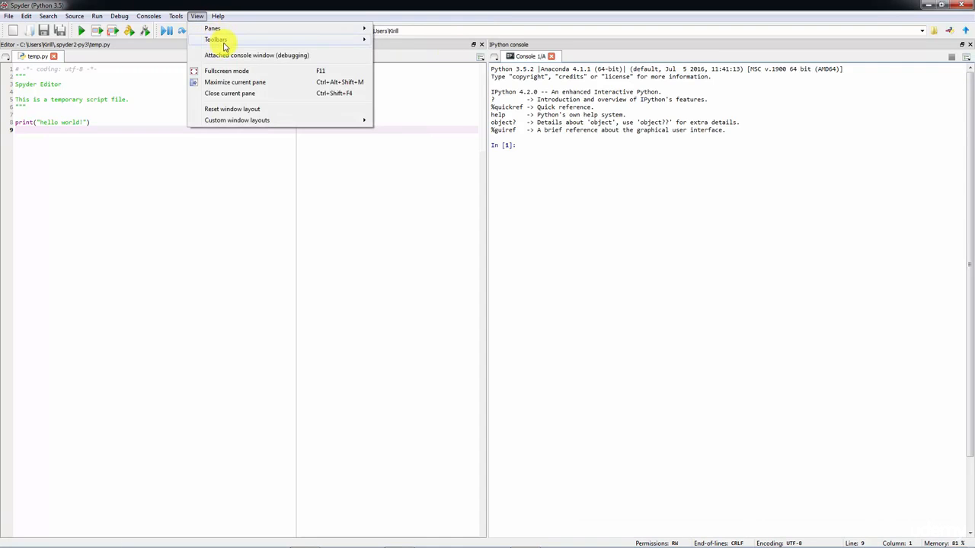
mouse_move(228, 30)
left_click(444, 63)
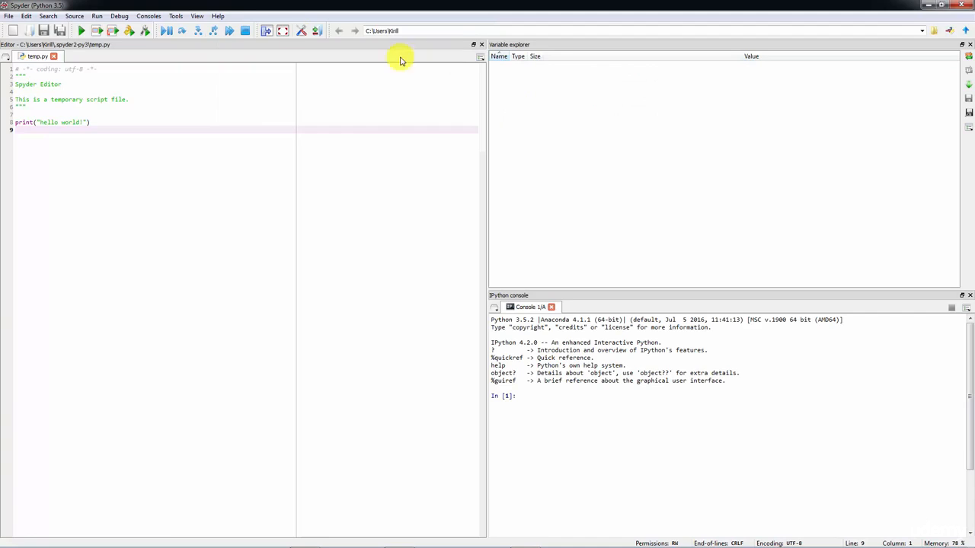
Reopen the Object inspector pane alongside the variable explorer
left_click(217, 16)
mouse_move(196, 16)
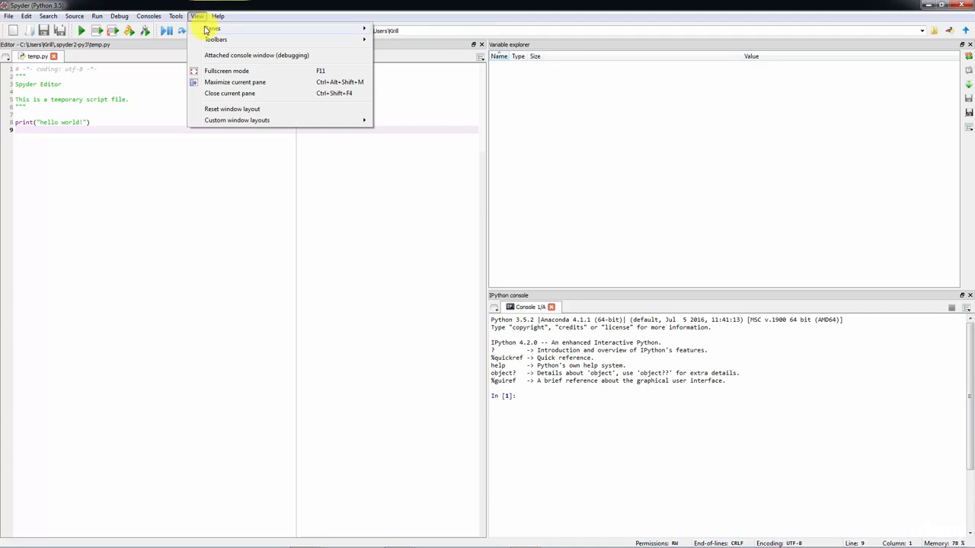
left_click(424, 76)
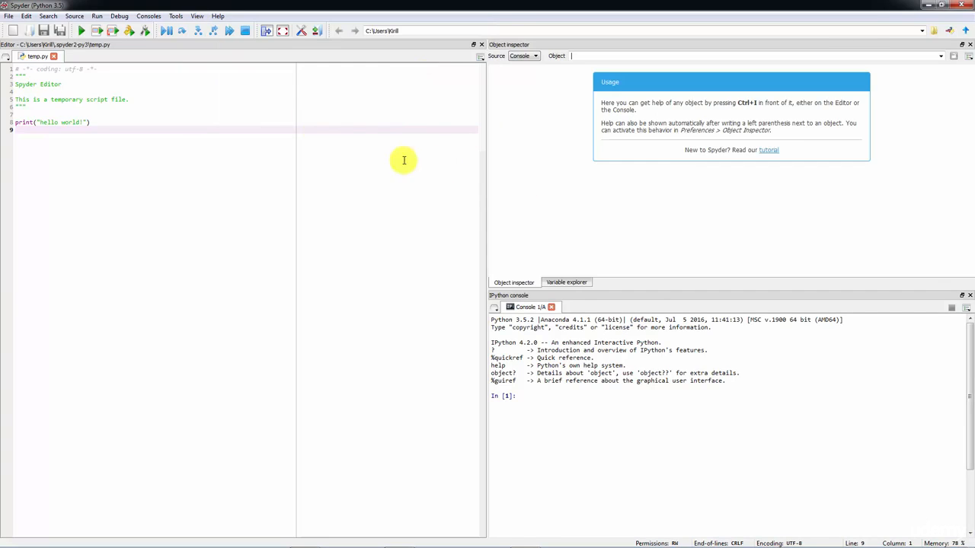
Open the File explorer pane as a tab beside the variable explorer, then return to the Object inspector tab
left_click(196, 17)
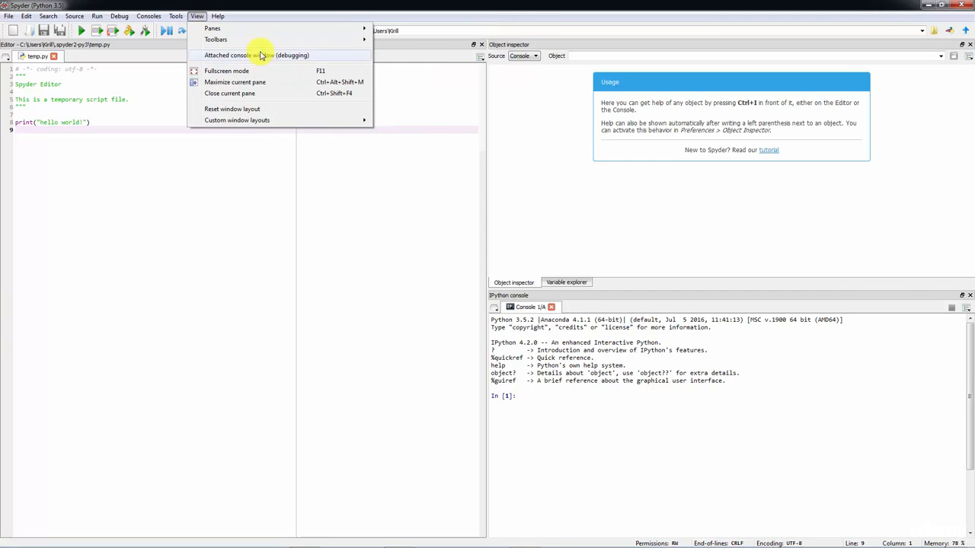
mouse_move(241, 31)
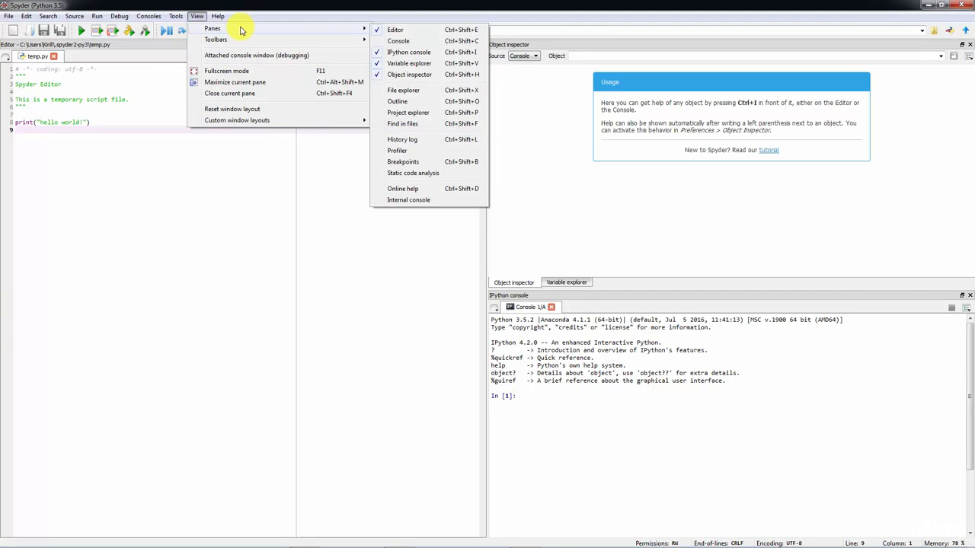
left_click(449, 92)
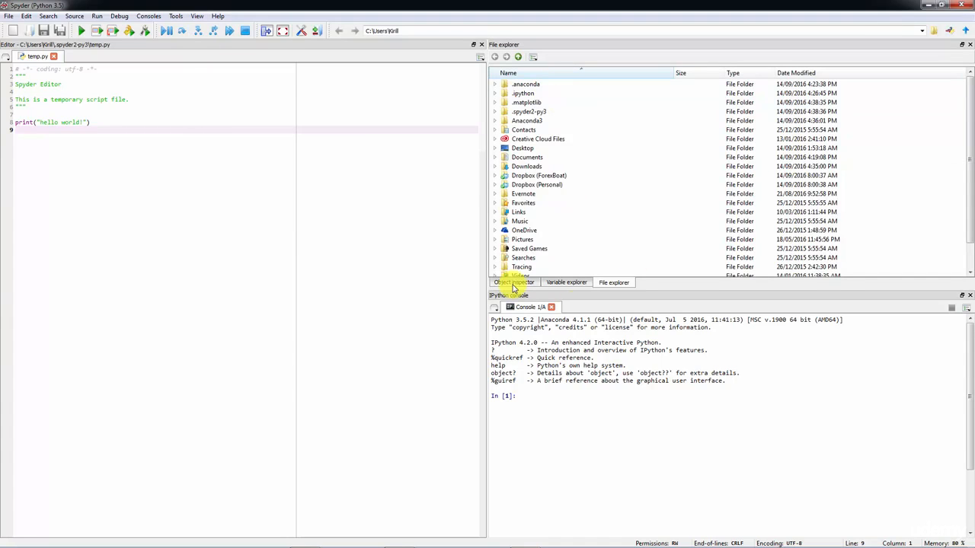
left_click(570, 283)
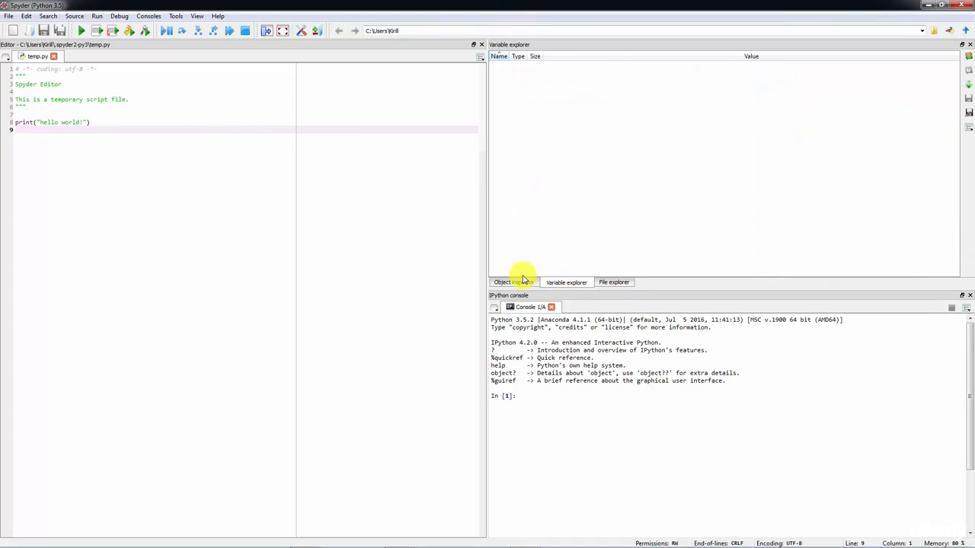
left_click(523, 281)
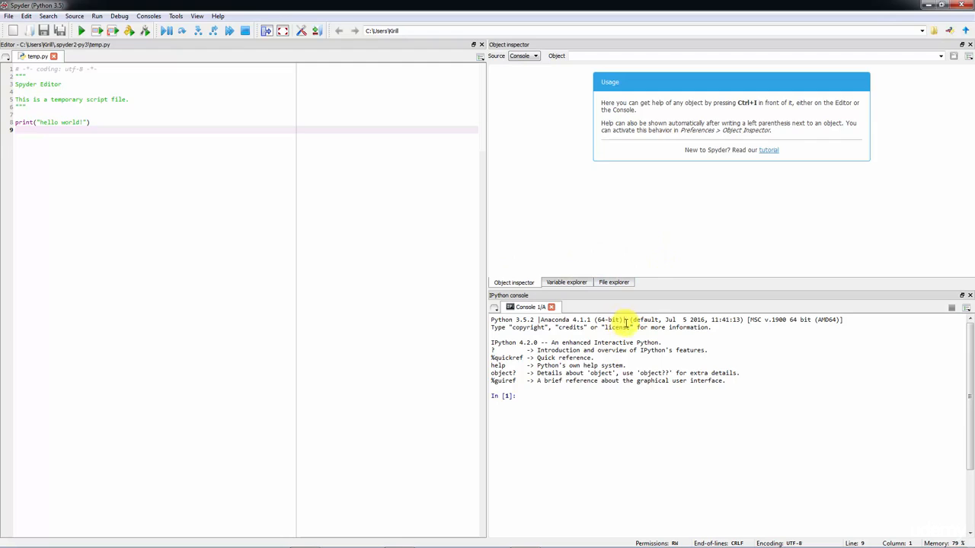
left_click(183, 18)
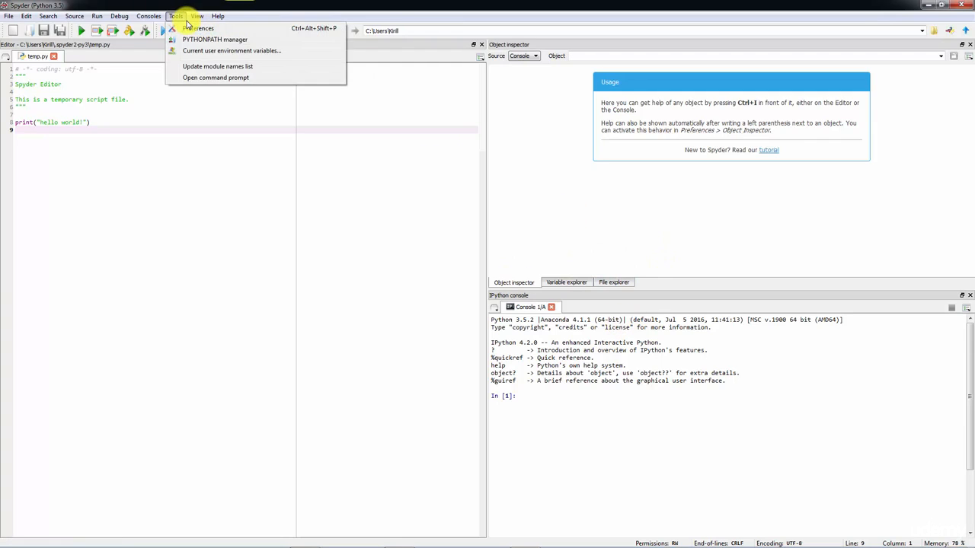
mouse_move(200, 18)
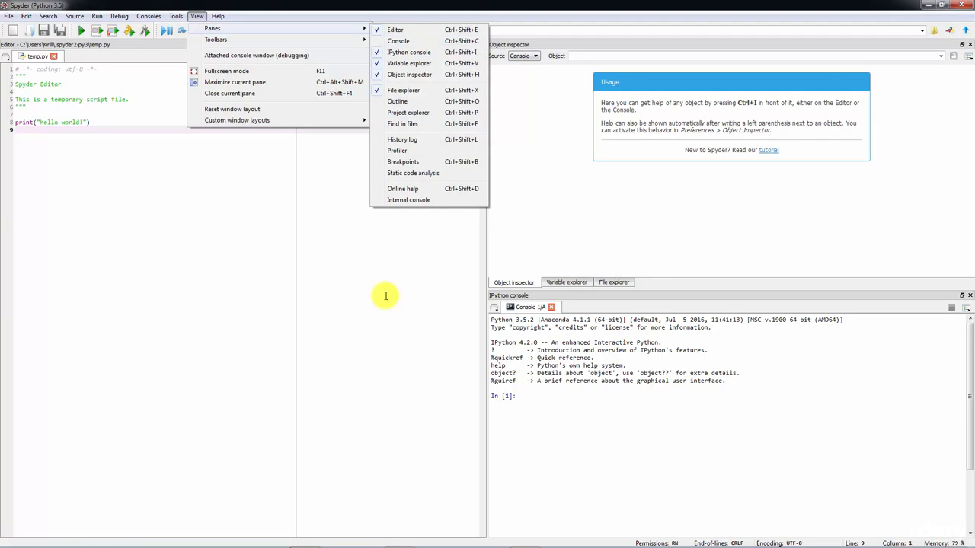
left_click(352, 328)
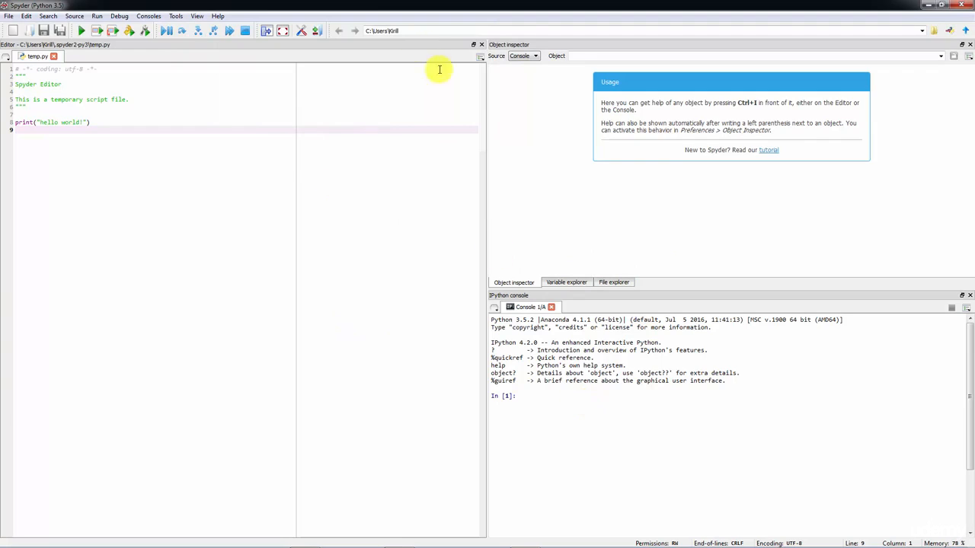
Delete the print statement lines from the temp.py script, leaving an empty line 8
left_click_drag(123, 130, 8, 114)
key("BackSpace")
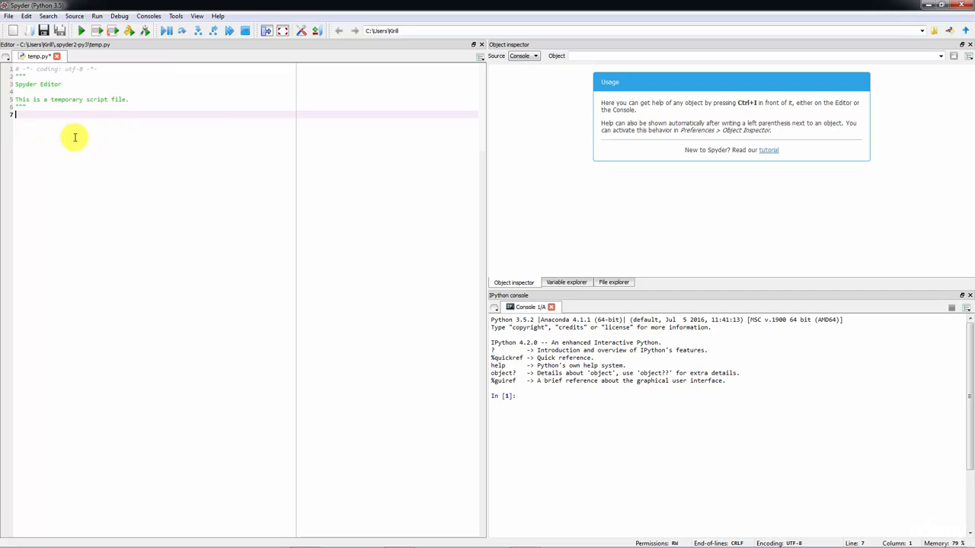
key("Return")
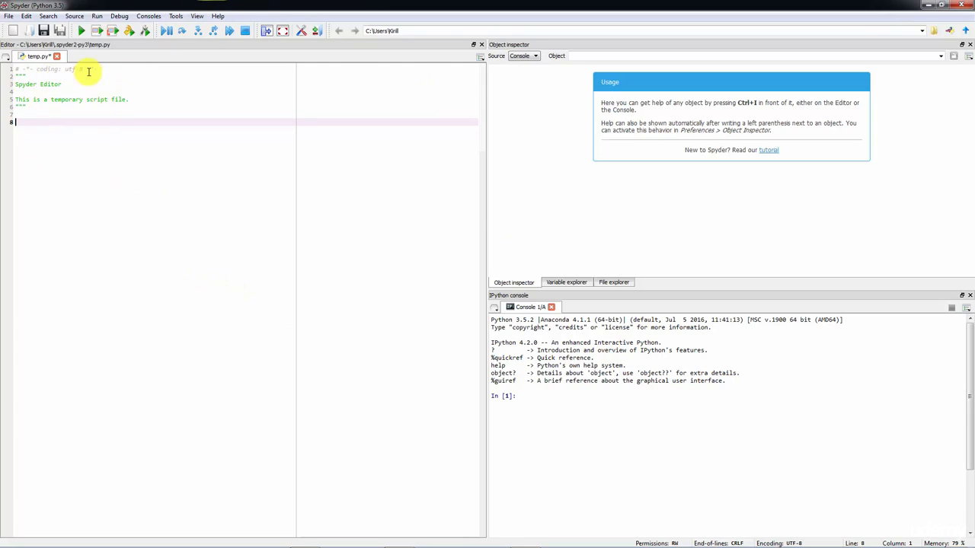
Open Preferences and set the Editor font size to 16, applying the change
left_click(174, 17)
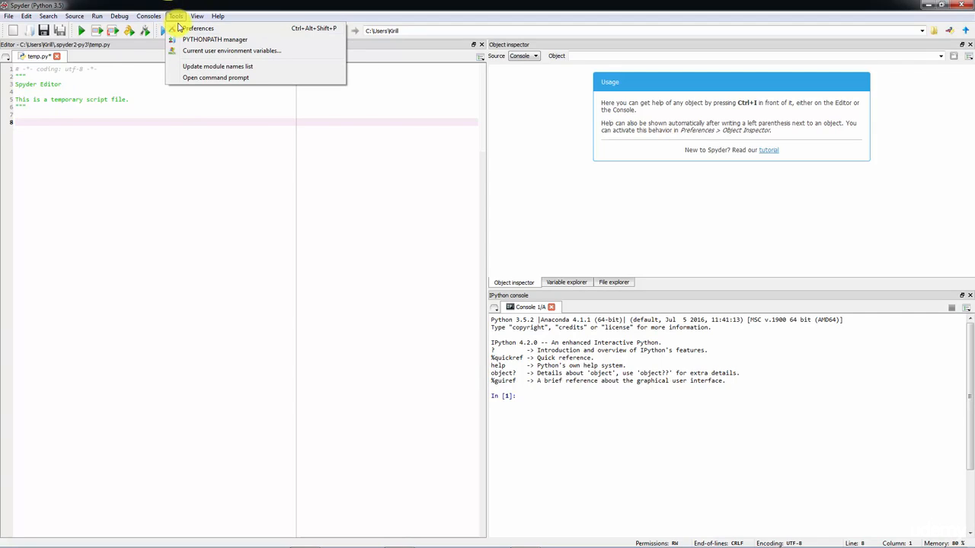
left_click(194, 28)
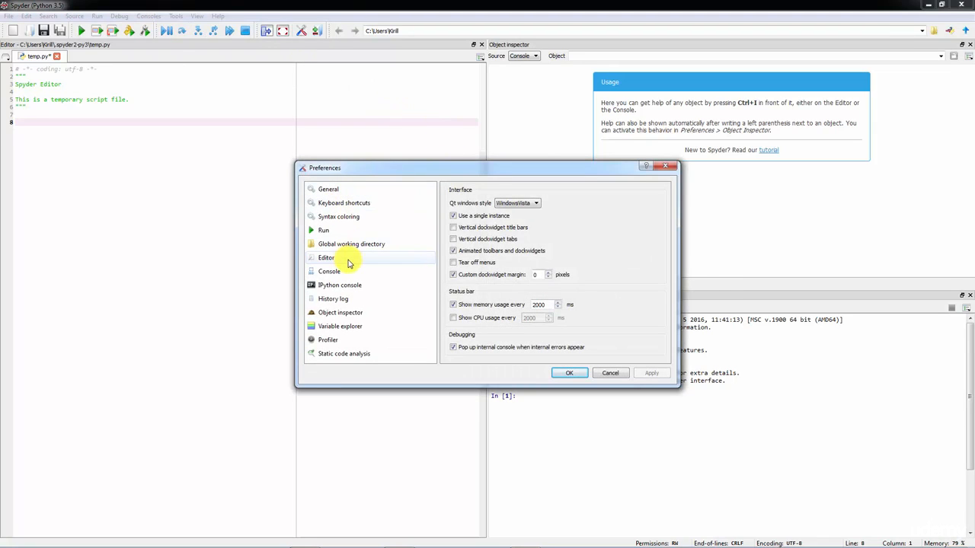
left_click(348, 259)
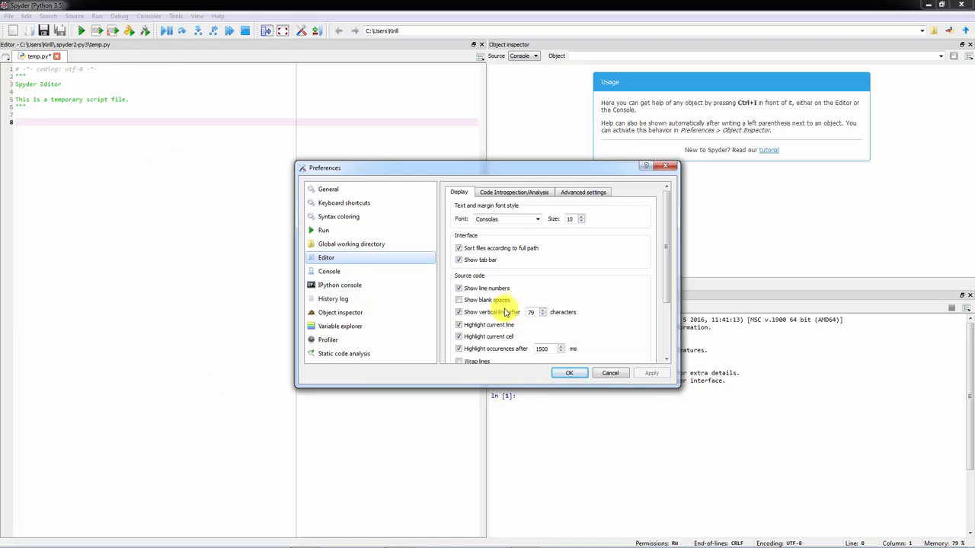
left_click(537, 219)
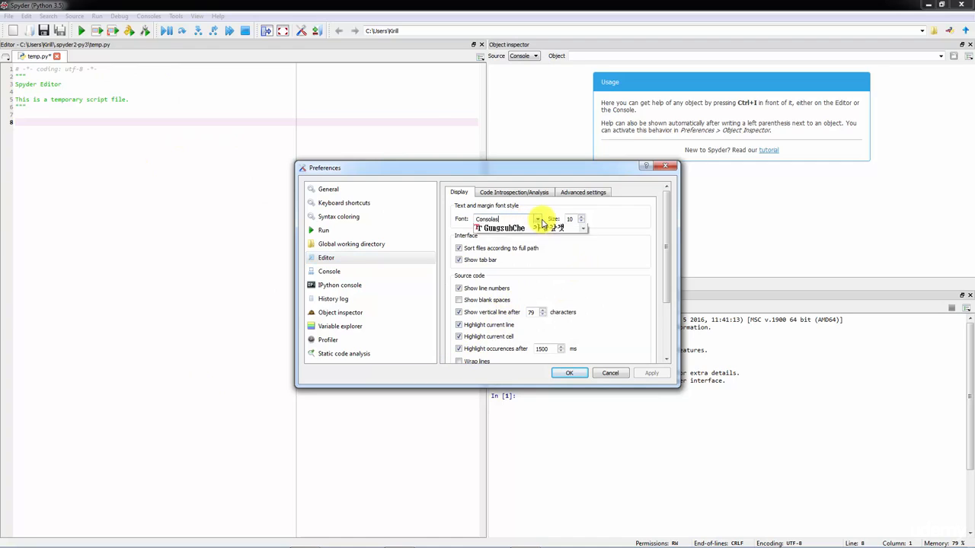
left_click(539, 221)
left_click(583, 218)
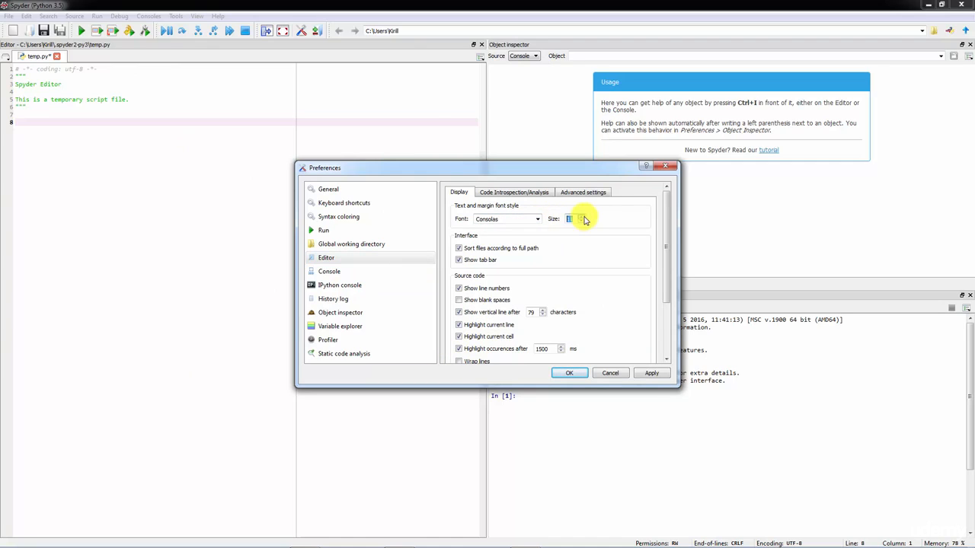
left_click(583, 218)
left_click(583, 218)
left_click(583, 218)
left_click(652, 372)
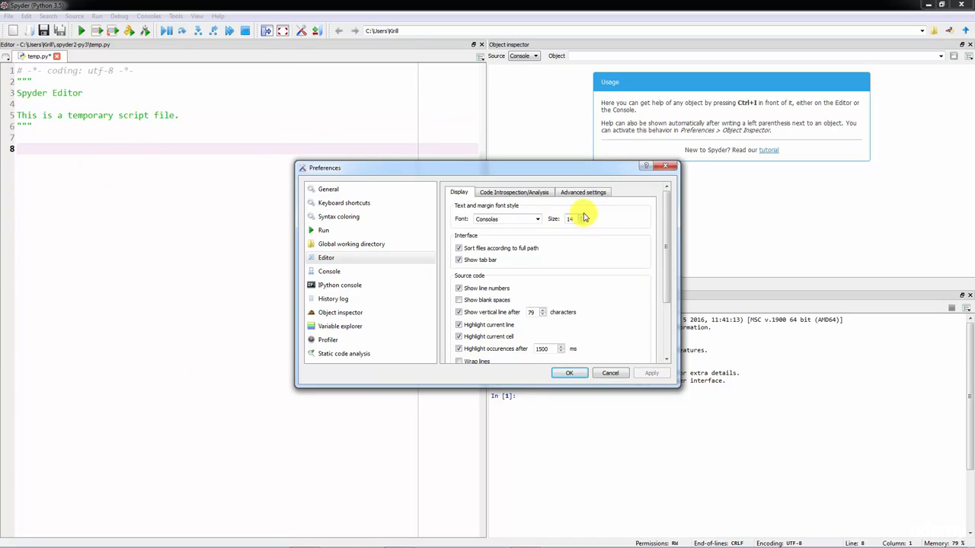
left_click(652, 372)
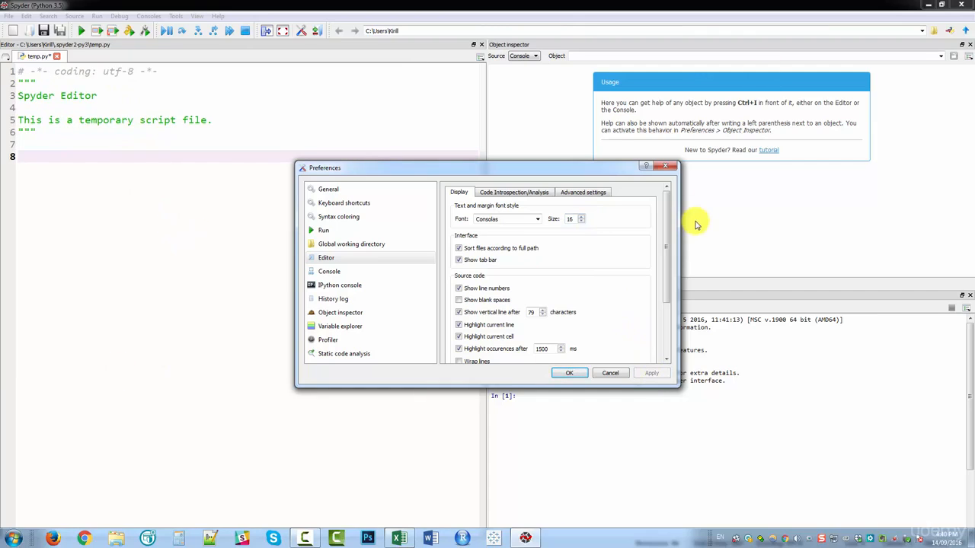
Apply the Spyder/Dark syntax color scheme to the editor
left_click_drag(668, 222, 675, 282)
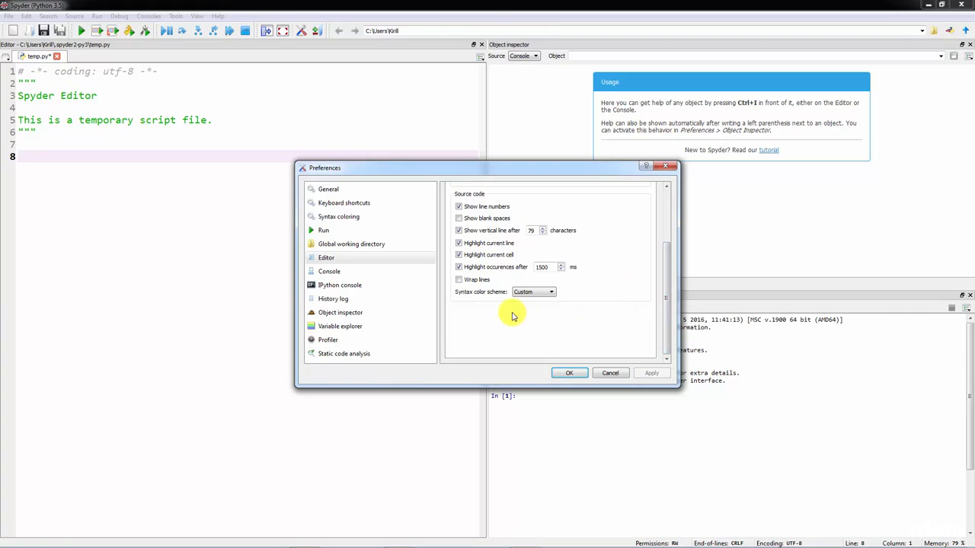
left_click(549, 295)
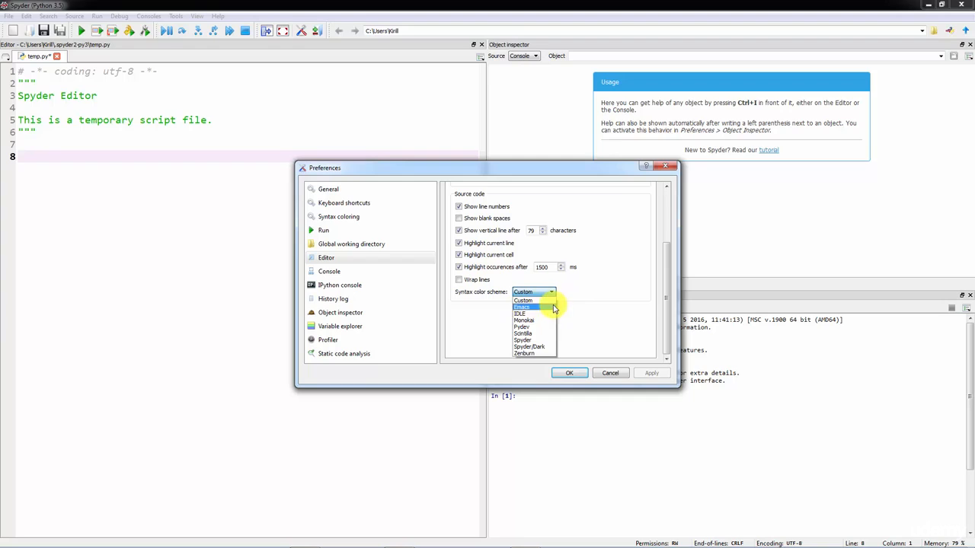
left_click(542, 347)
left_click(652, 374)
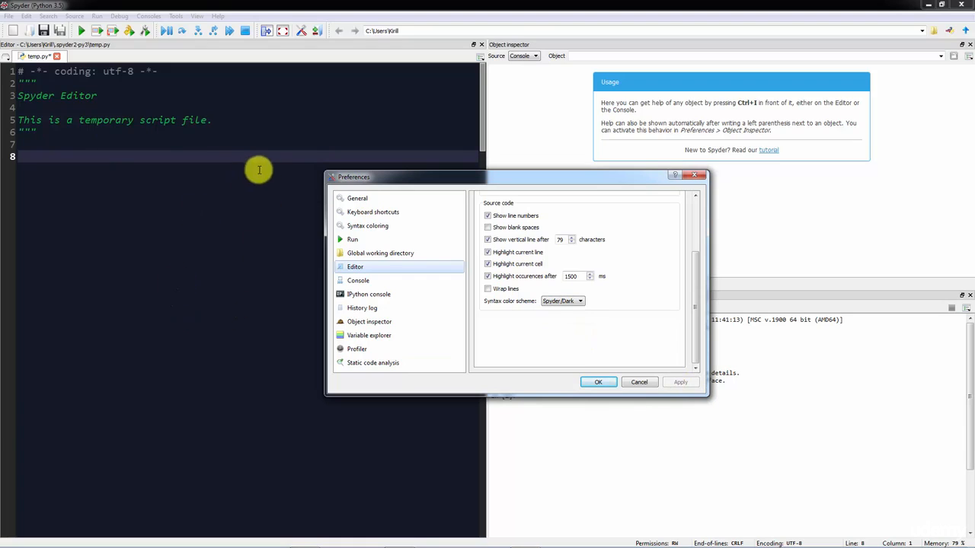
Switch the editor's syntax color scheme to Spyder and apply it
left_click(550, 301)
left_click(564, 350)
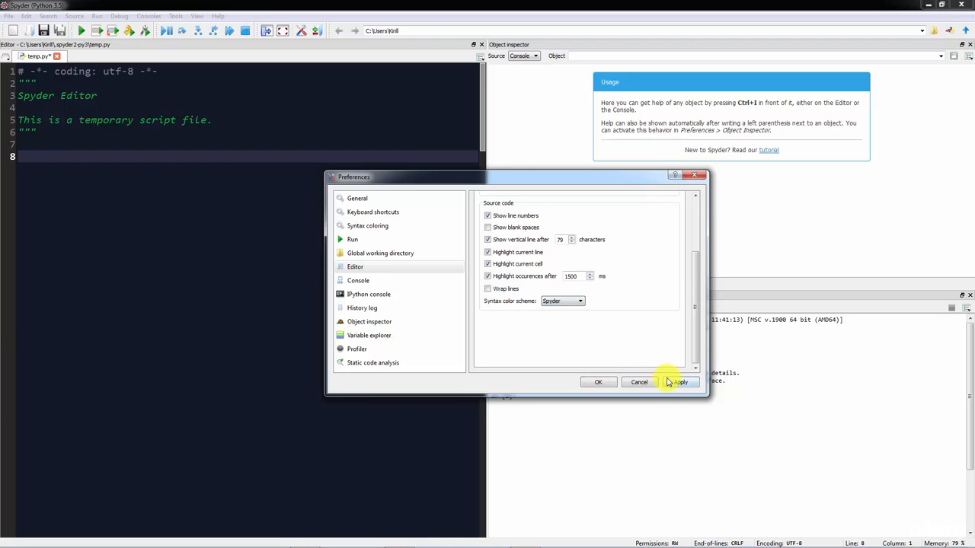
left_click(674, 382)
Review the Syntax coloring settings and close the Preferences dialog
left_click(389, 271)
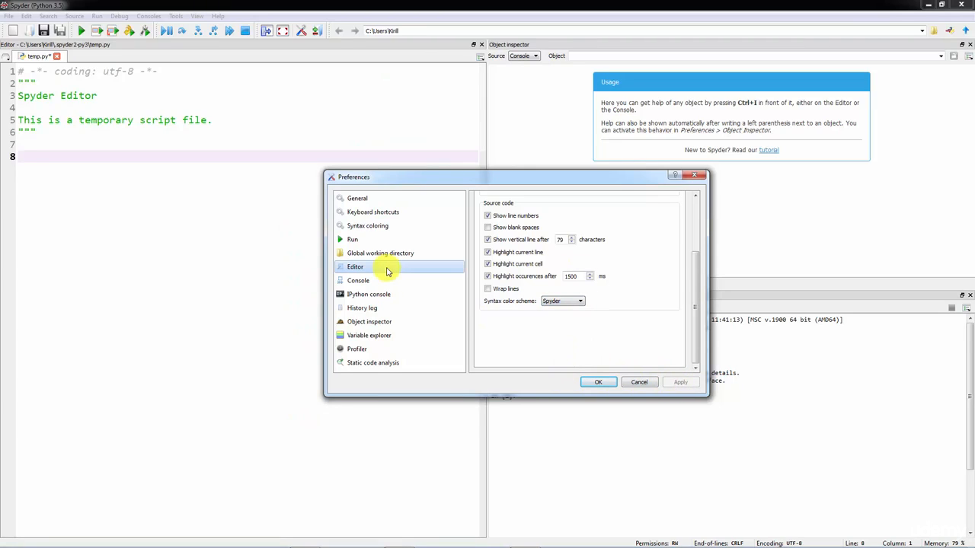
left_click(374, 225)
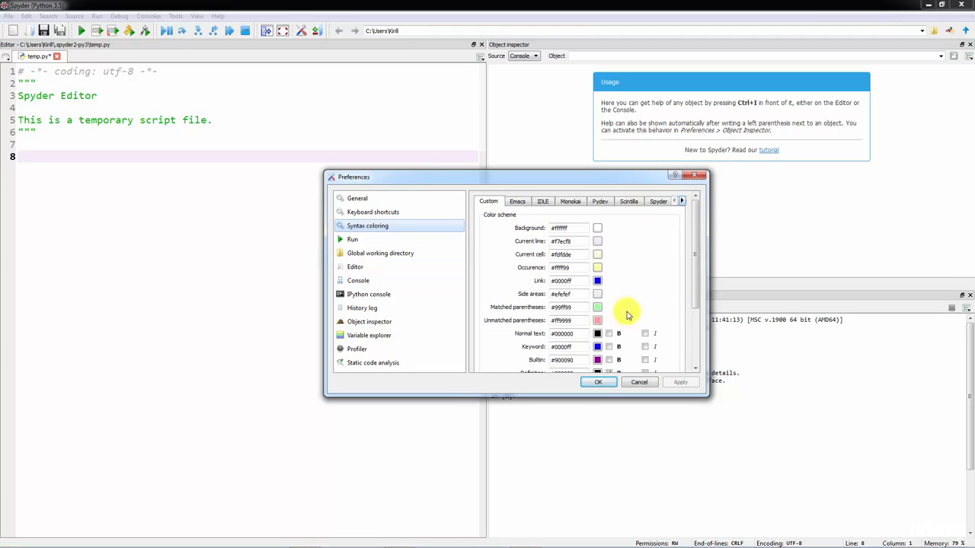
scroll(626, 304, "down", 2)
scroll(602, 280, "up", 2)
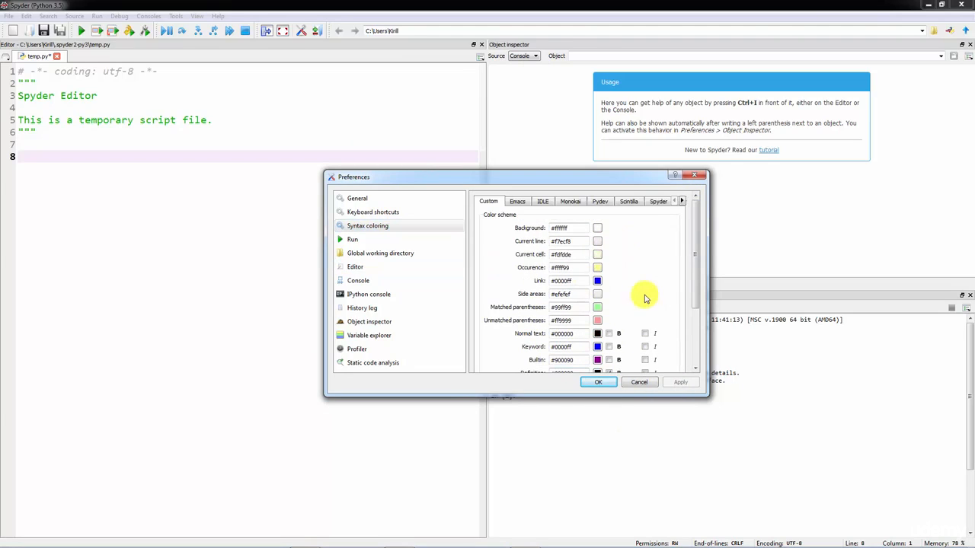
left_click(597, 383)
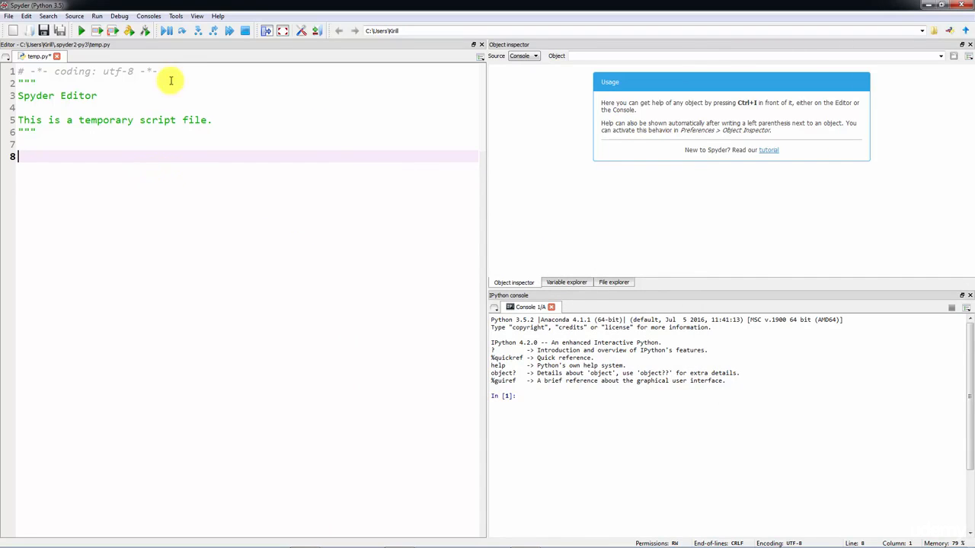
Reopen Preferences and set the IPython console font size to 14, applying it before closing
left_click(176, 16)
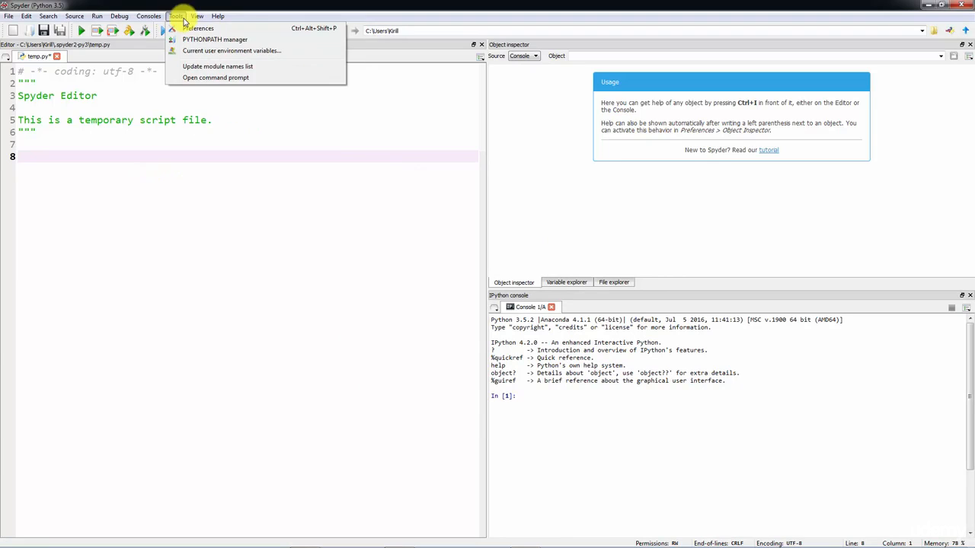
left_click(193, 31)
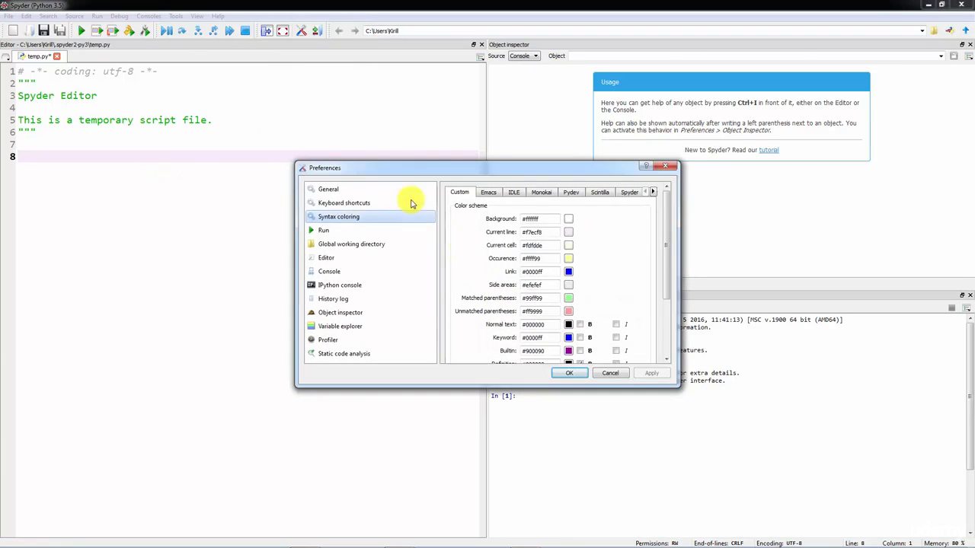
left_click(340, 271)
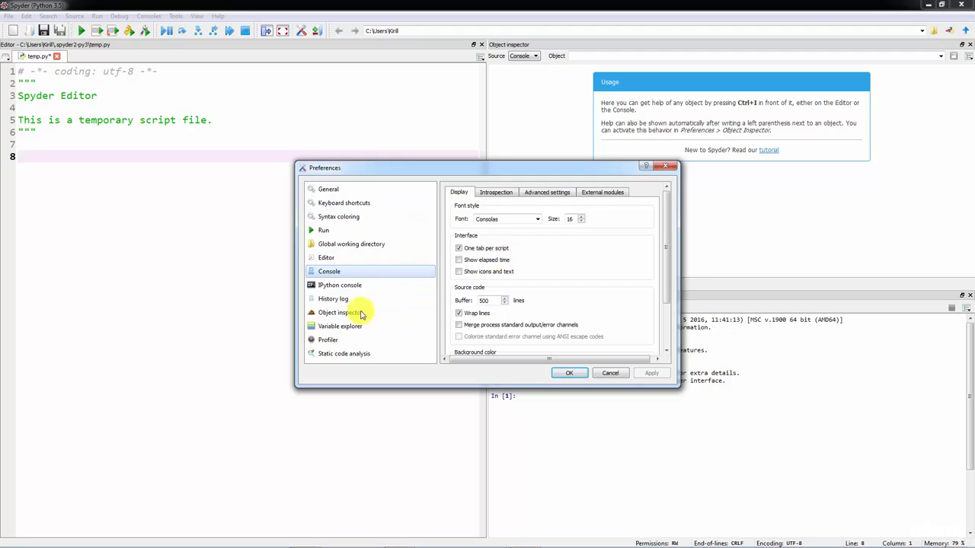
left_click(366, 286)
left_click_drag(542, 169, 324, 163)
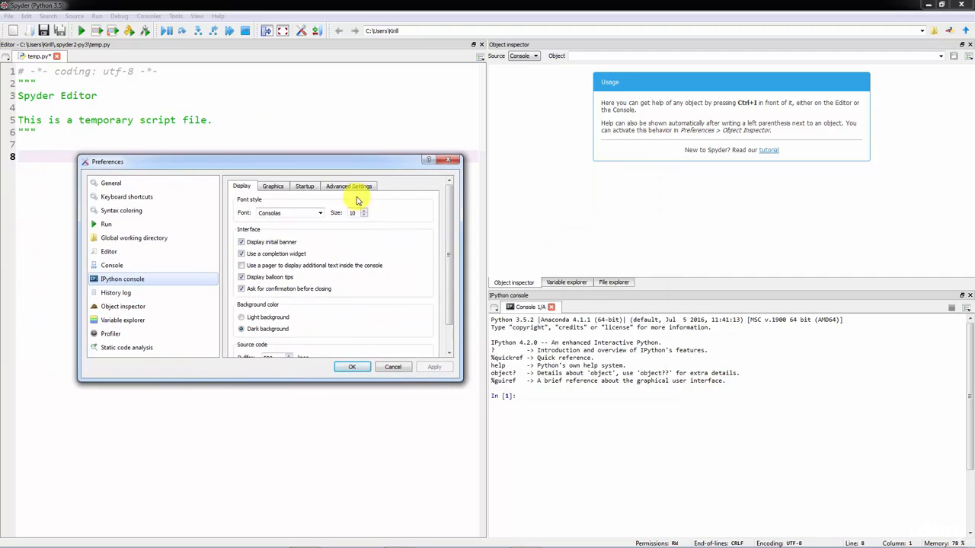
left_click(364, 211)
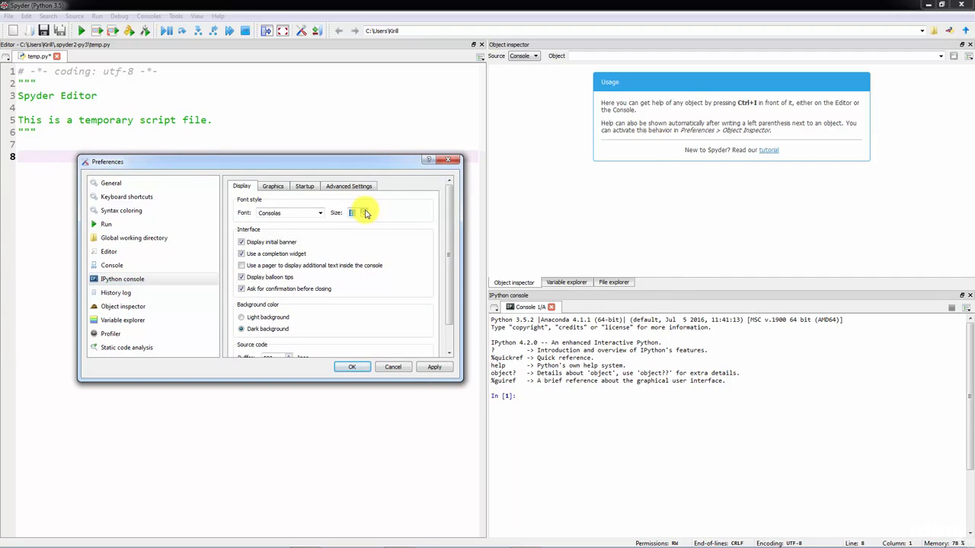
left_click(434, 367)
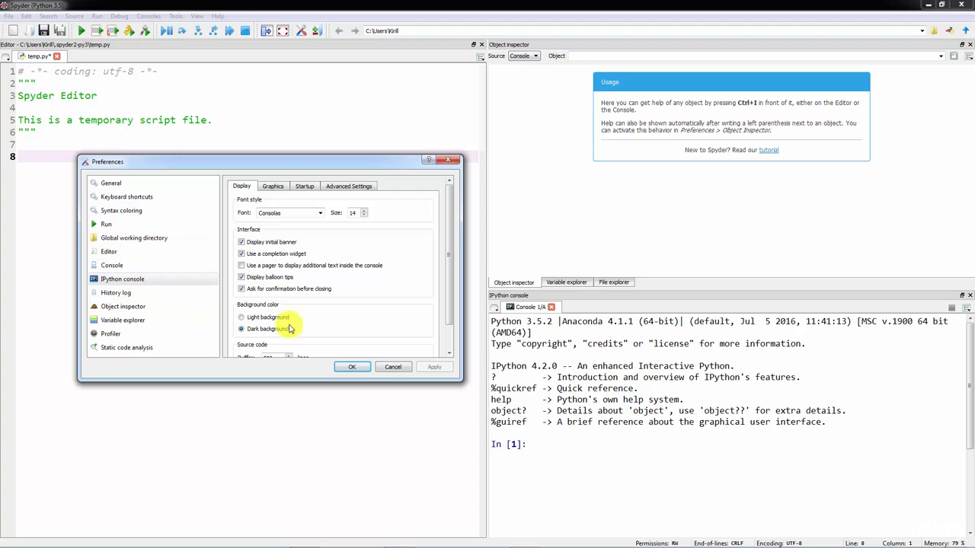
left_click(393, 368)
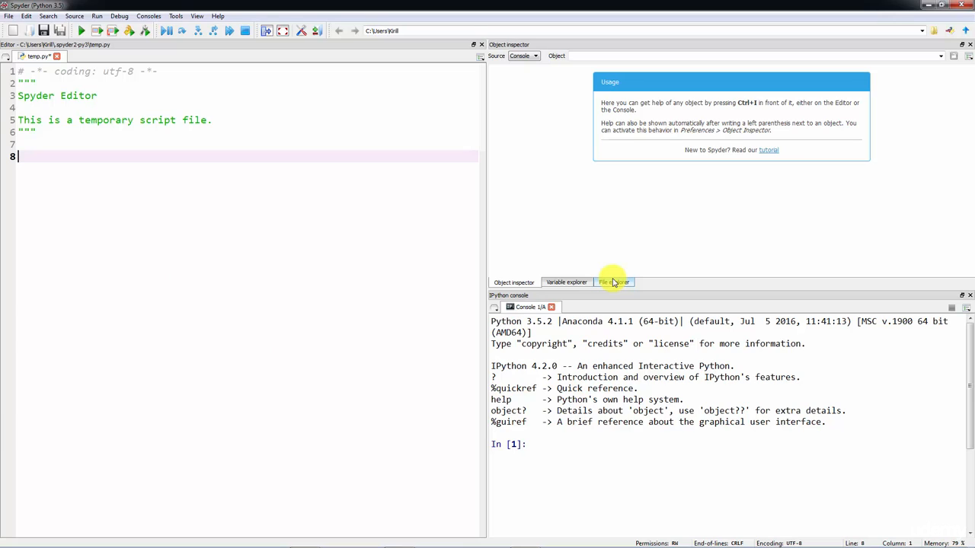
Write print("Hello World!") on line 8 and run that selected line in the IPython console
key("BackSpace")
type("(")
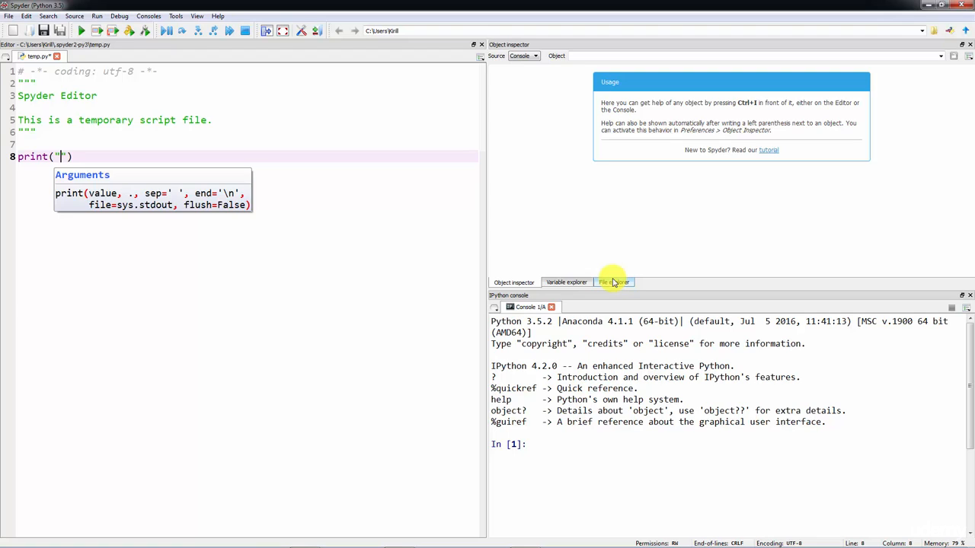
type("\"Hello World!")
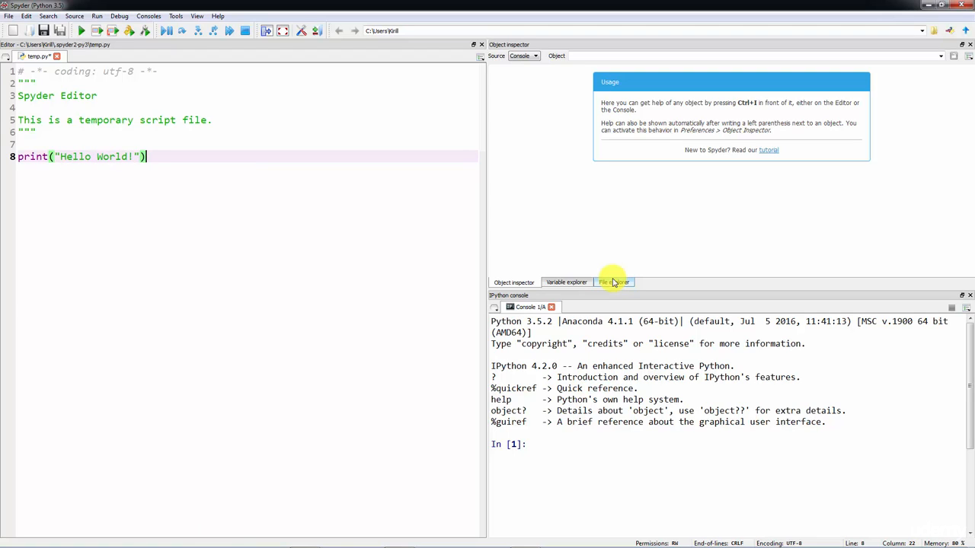
key("shift+Home")
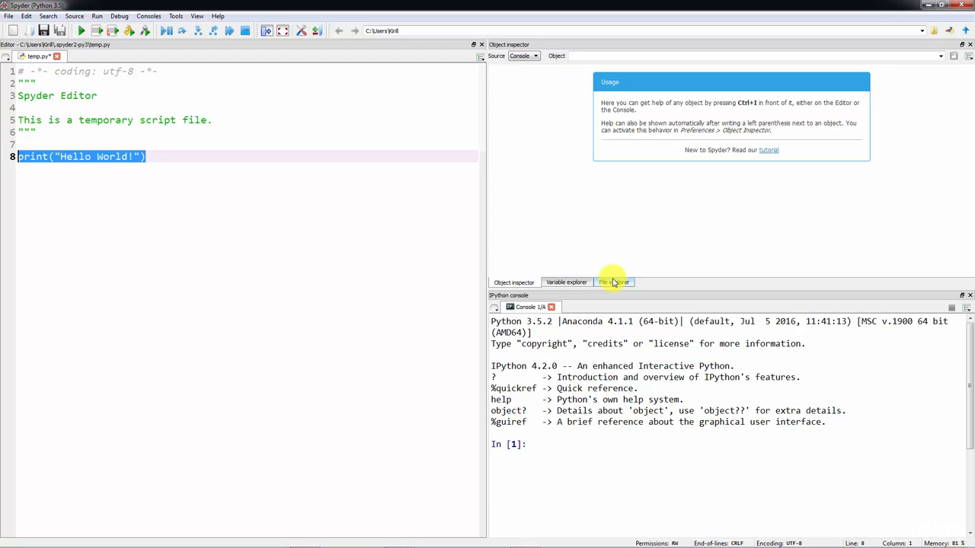
key("F9")
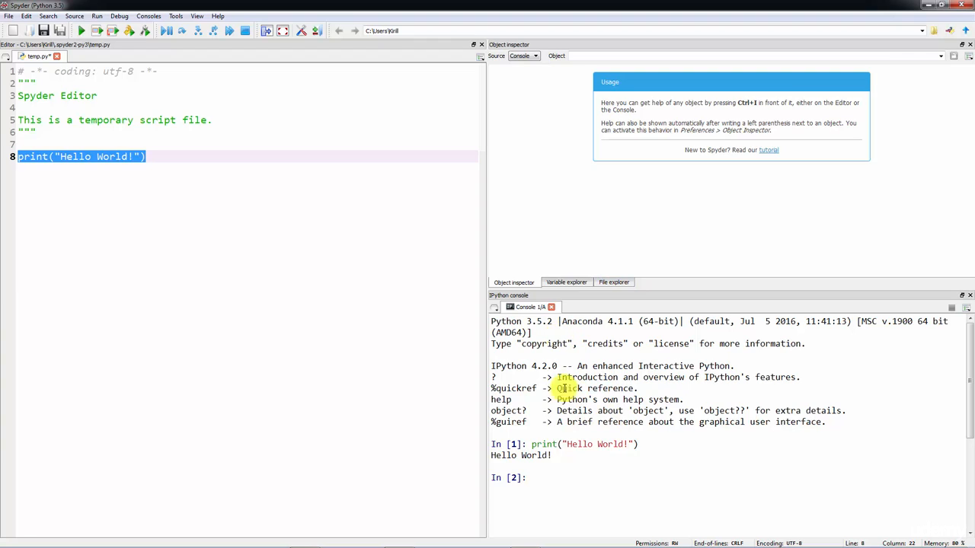
Highlight the printed Hello World! output in the IPython console
left_click_drag(642, 444, 534, 446)
left_click_drag(566, 457, 502, 458)
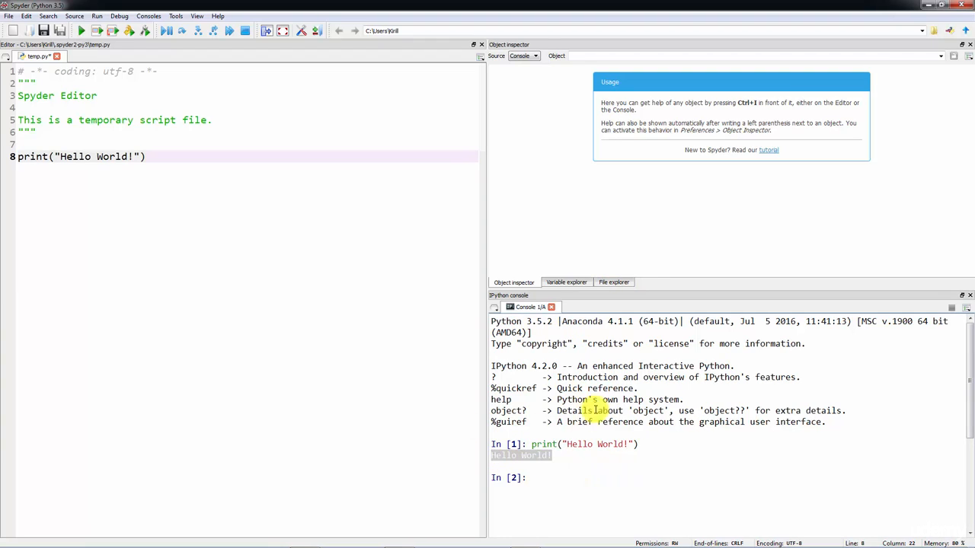
left_click(615, 460)
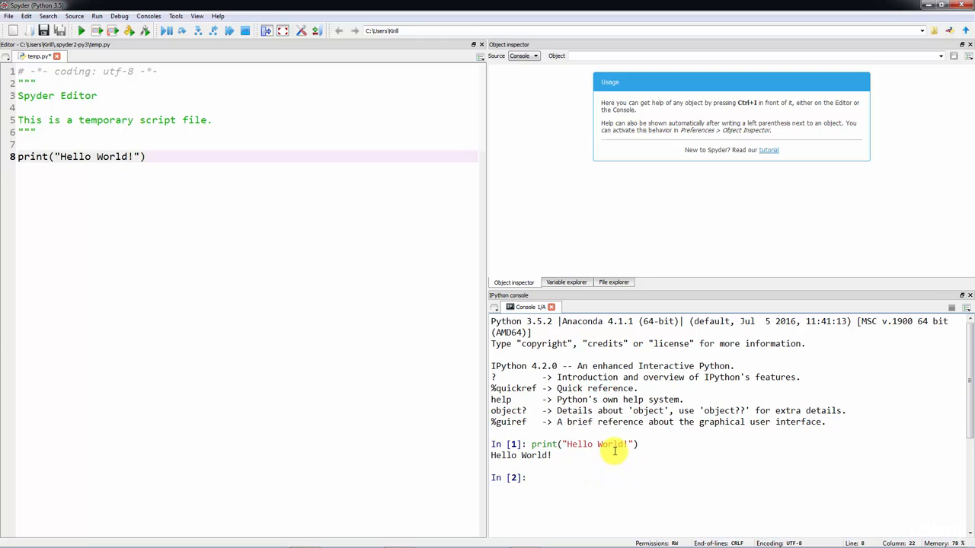